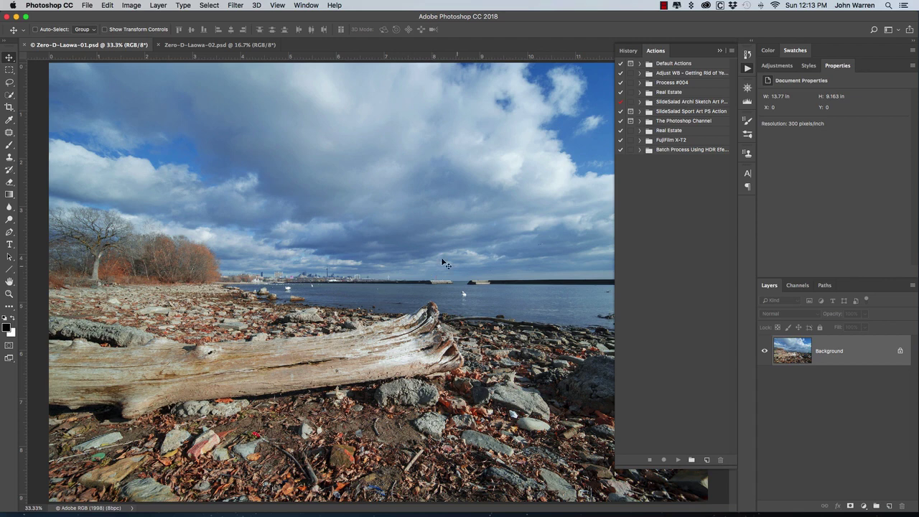
Step: Check the photo's dimensions and resolution in the Image Size settings, leaving them as they are
{"action": "left_click", "coordinate": [160, 6]}
{"action": "left_click", "coordinate": [159, 7]}
{"action": "left_click", "coordinate": [133, 6]}
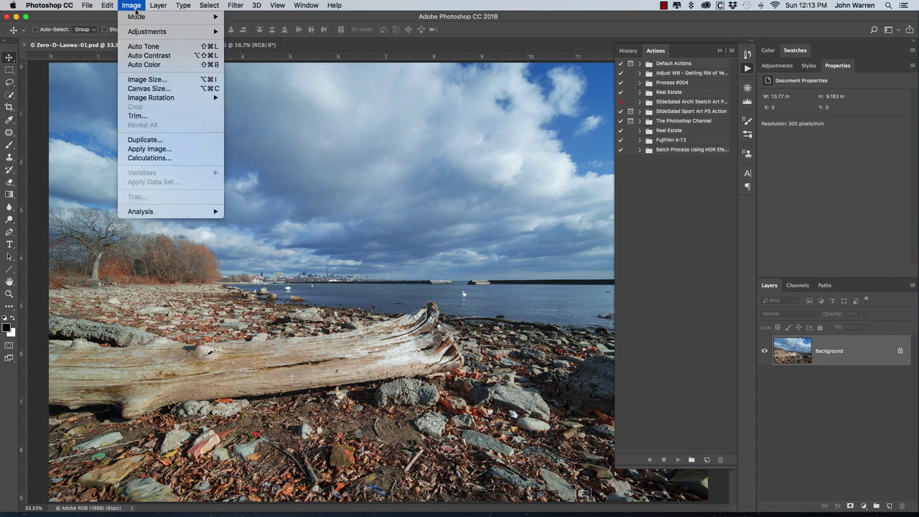
{"action": "left_click", "coordinate": [137, 79]}
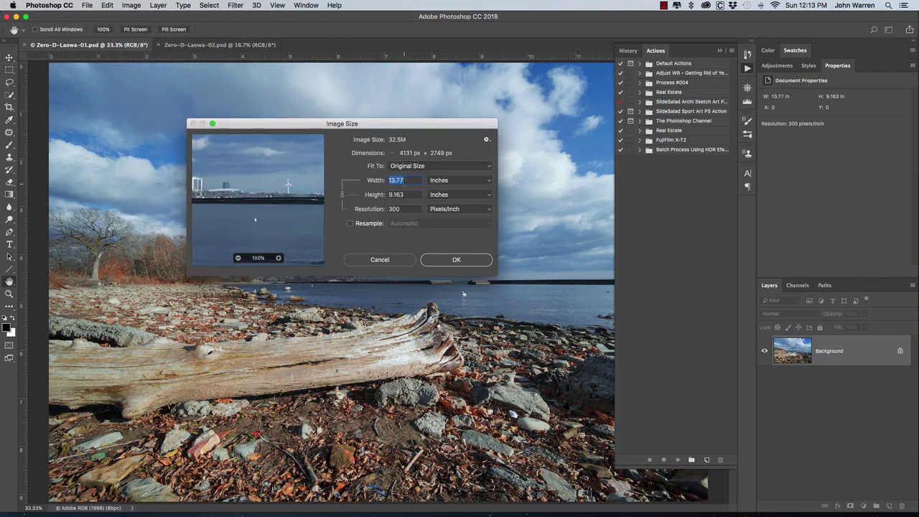
{"action": "left_click", "coordinate": [457, 261]}
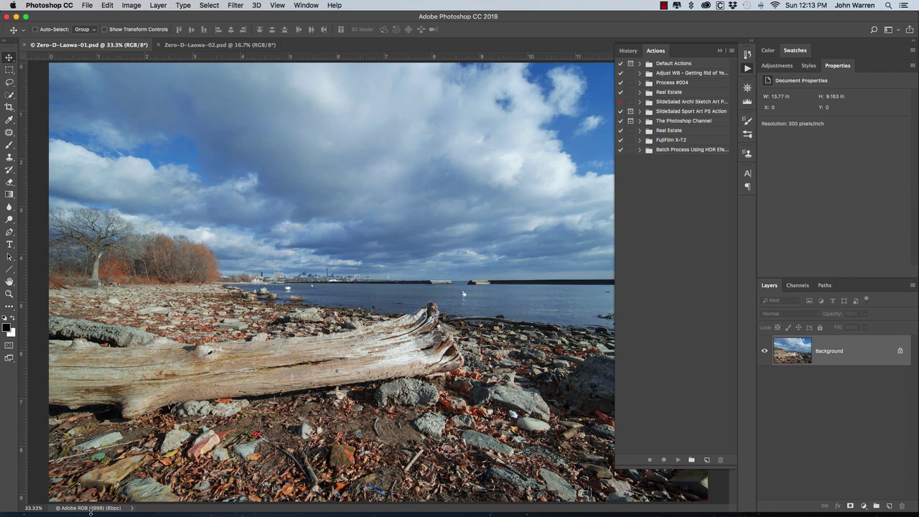
Step: Switch the document's status readout to Document Sizes instead of Document Profile
{"action": "left_click", "coordinate": [132, 508]}
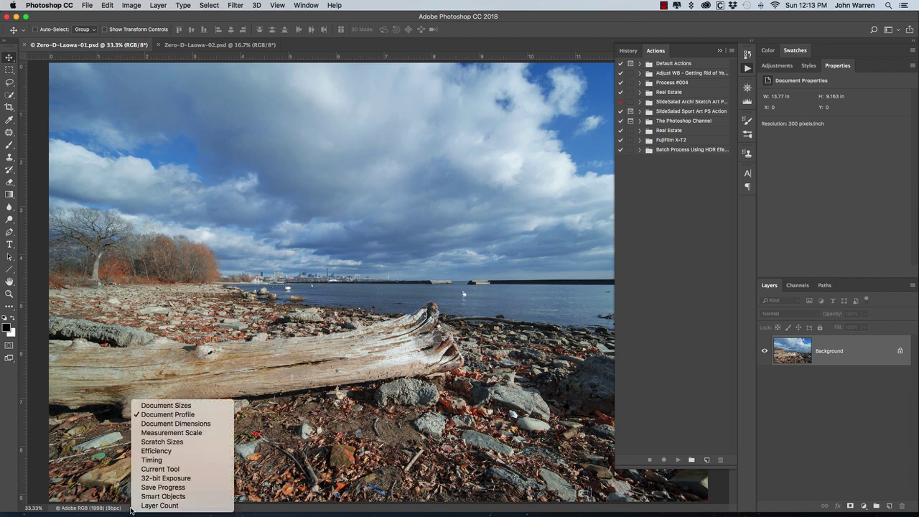
{"action": "left_click", "coordinate": [147, 405]}
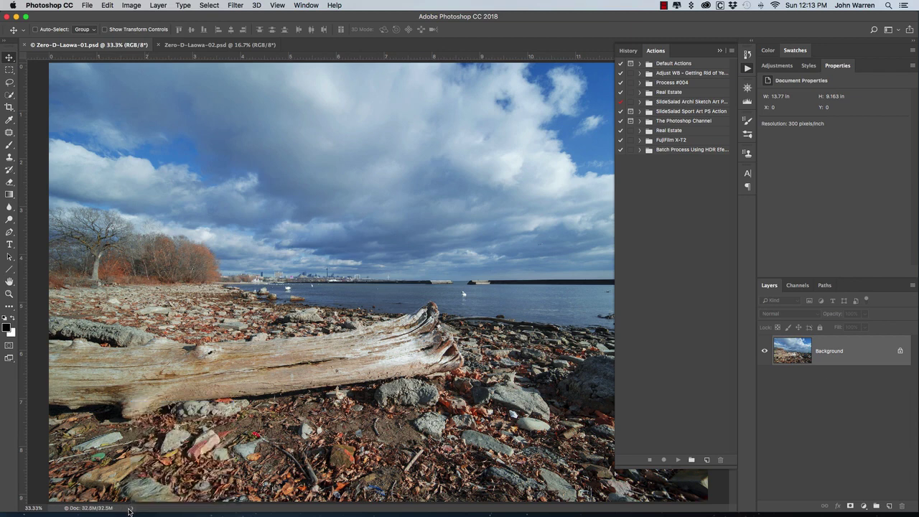
{"action": "left_click", "coordinate": [130, 509]}
{"action": "left_click", "coordinate": [150, 413]}
{"action": "left_click", "coordinate": [132, 508]}
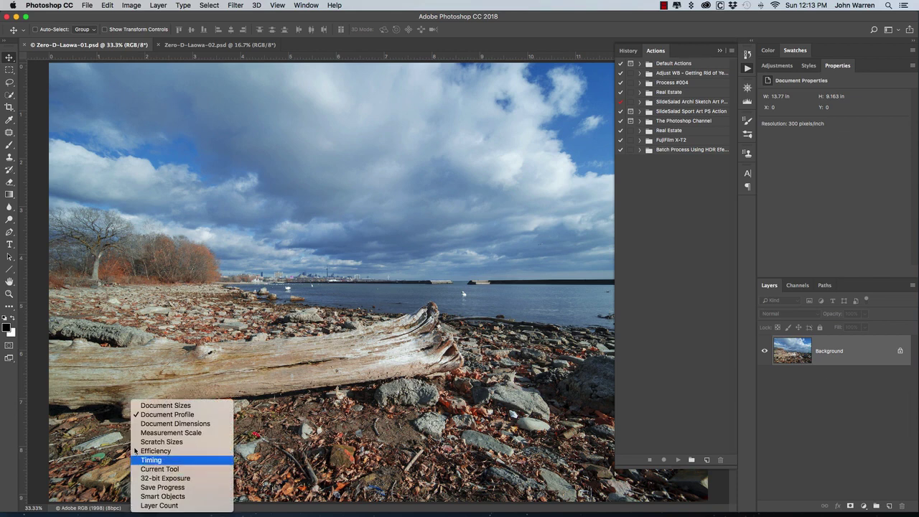
{"action": "left_click", "coordinate": [142, 407]}
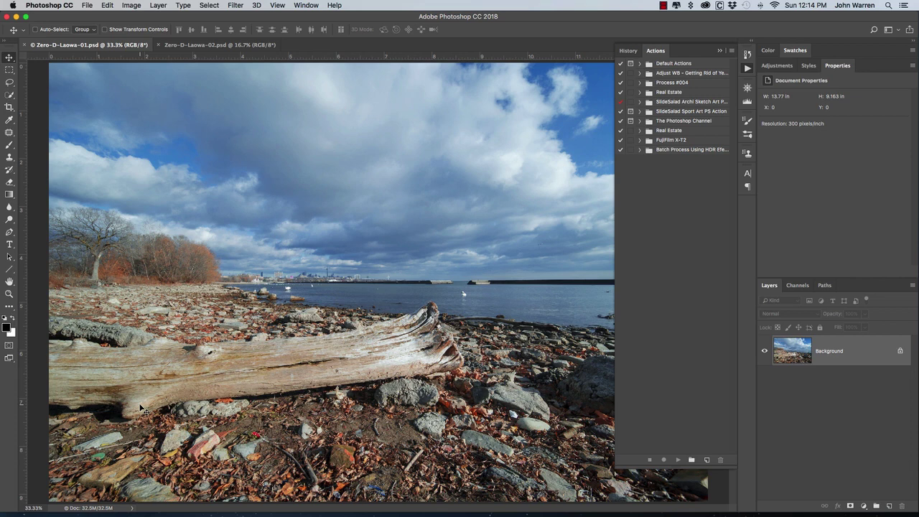
Step: Create a new action set named "Post Production"
{"action": "left_click", "coordinate": [732, 52]}
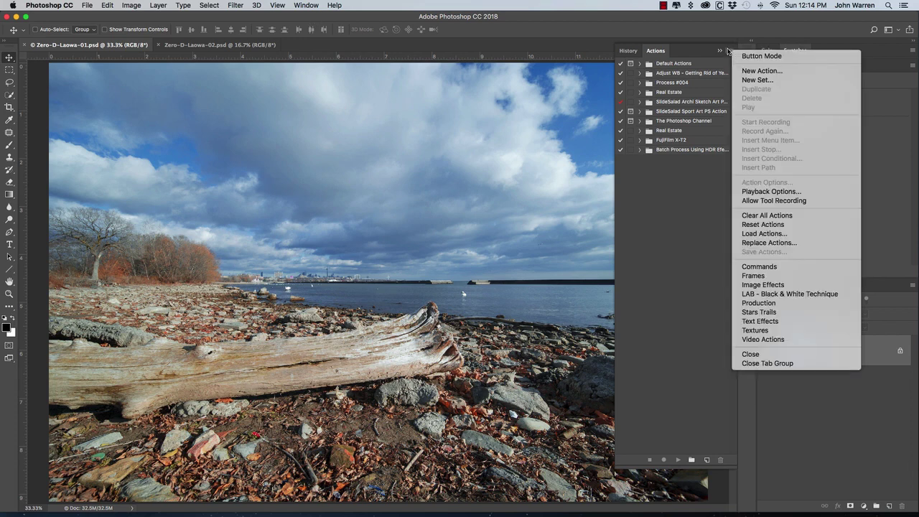
{"action": "left_click", "coordinate": [685, 180]}
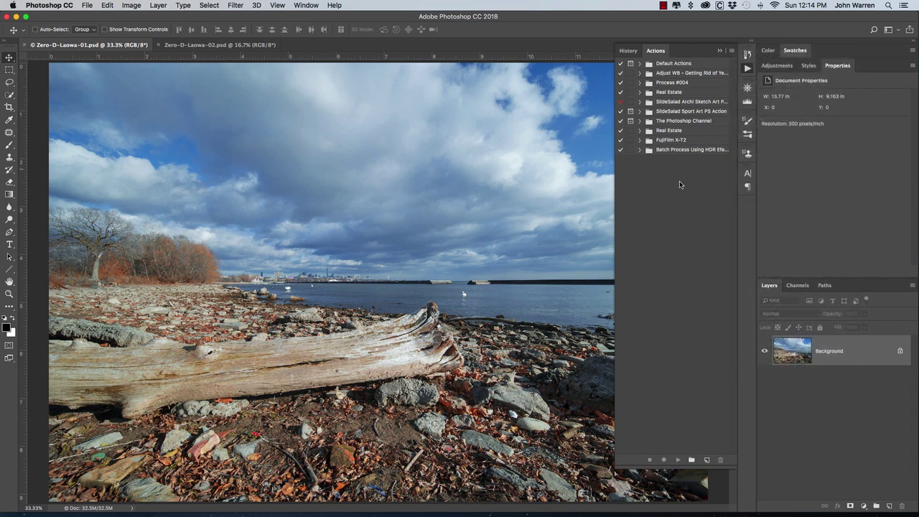
{"action": "left_click", "coordinate": [731, 51]}
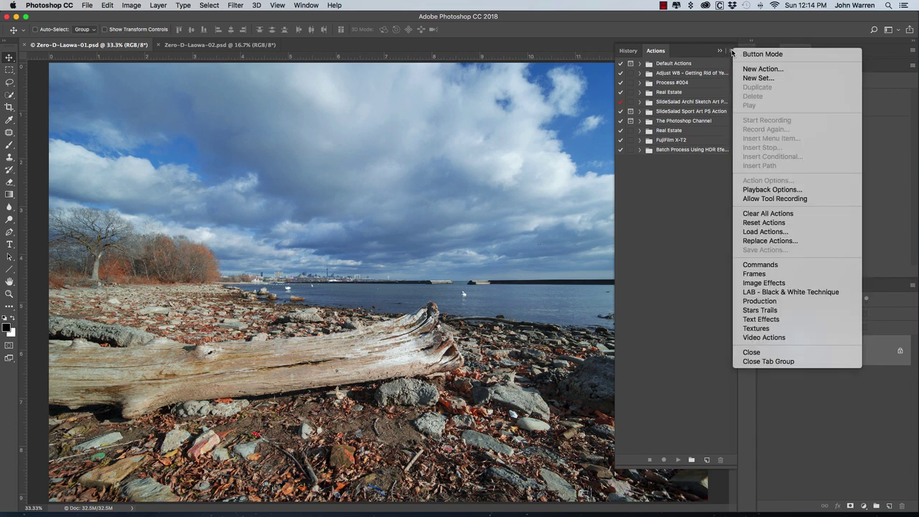
{"action": "left_click", "coordinate": [754, 78]}
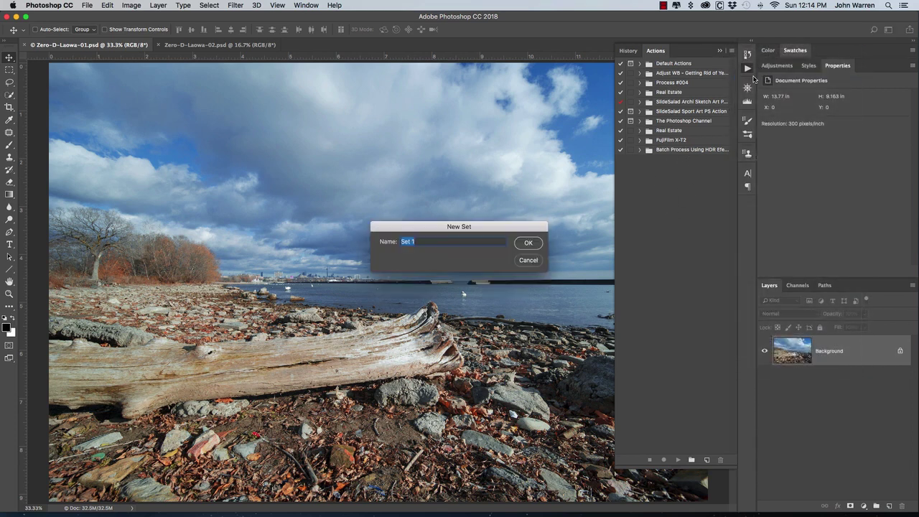
{"action": "type", "text": "Post Production"}
{"action": "left_click", "coordinate": [528, 244]}
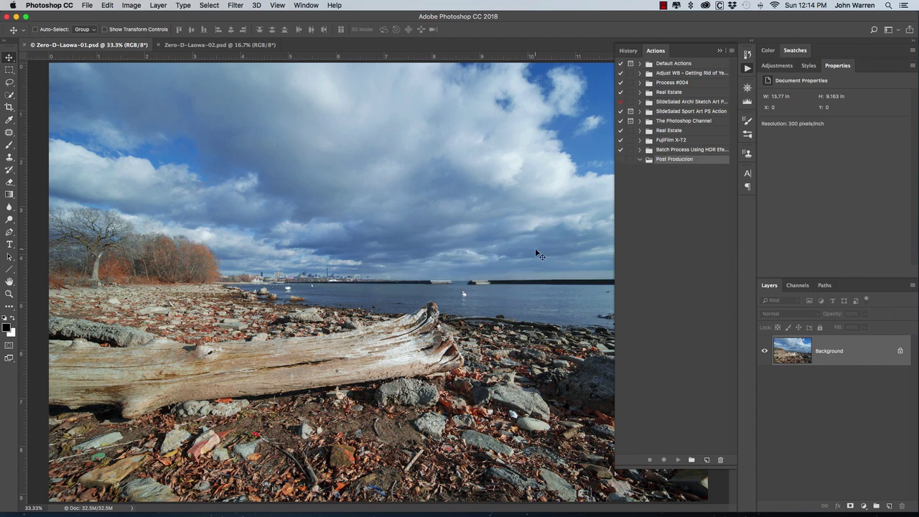
Step: Create an action named "Sharpen for Print" in the Post Production set with the colour Blue, and start recording it
{"action": "left_click", "coordinate": [731, 51]}
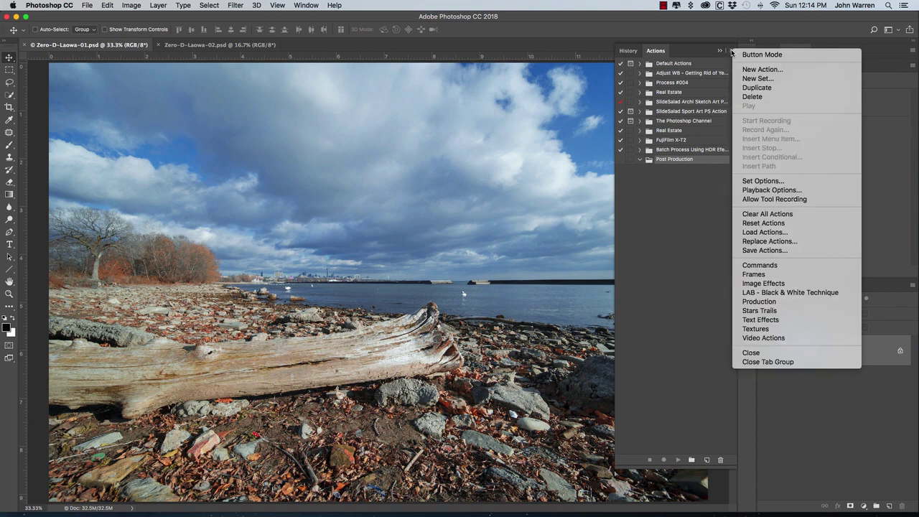
{"action": "left_click", "coordinate": [763, 70]}
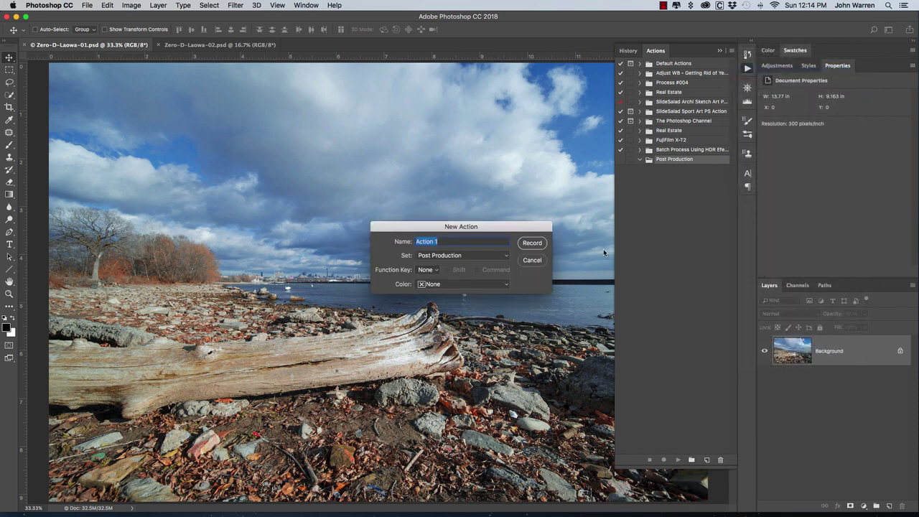
{"action": "type", "text": "sharpen for Print"}
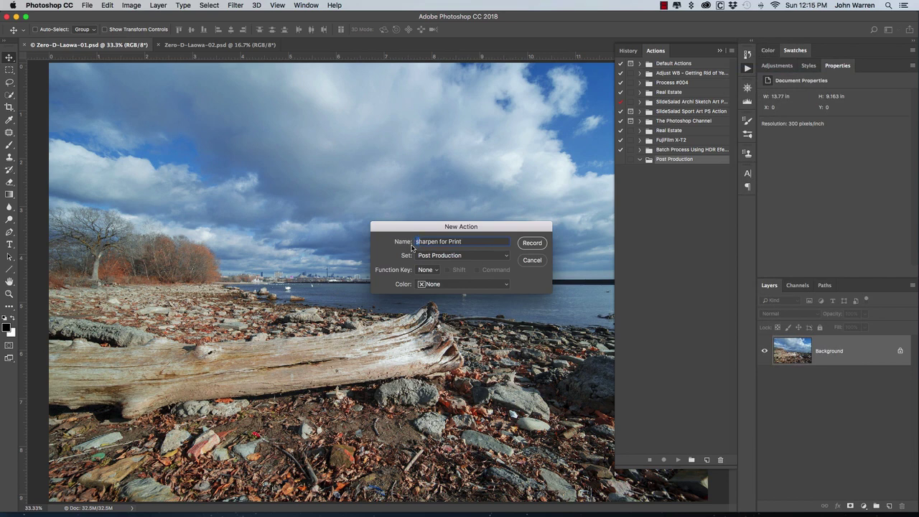
{"action": "type", "text": "S"}
{"action": "left_click", "coordinate": [448, 285]}
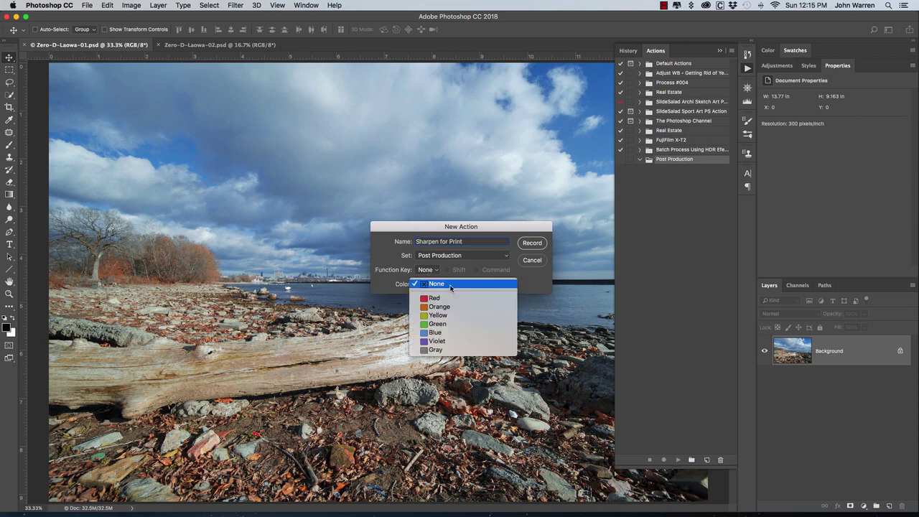
{"action": "left_click", "coordinate": [459, 332]}
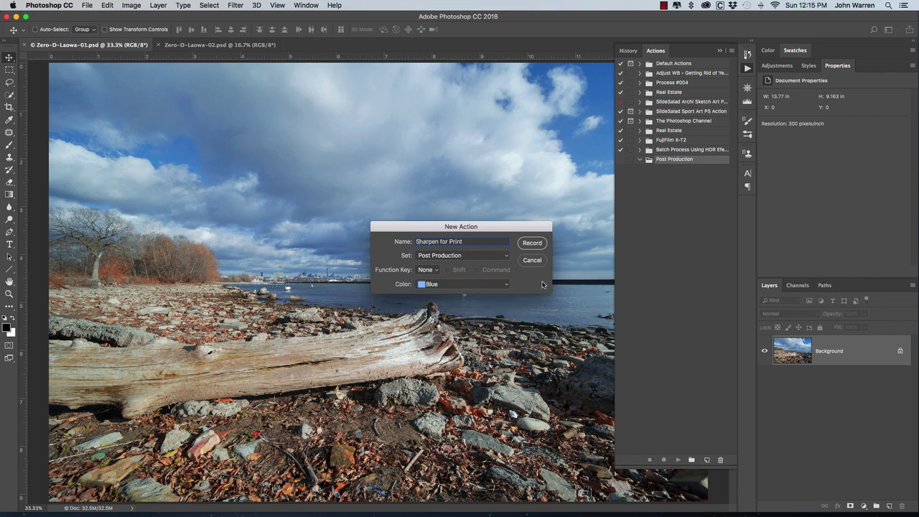
{"action": "left_click", "coordinate": [533, 245]}
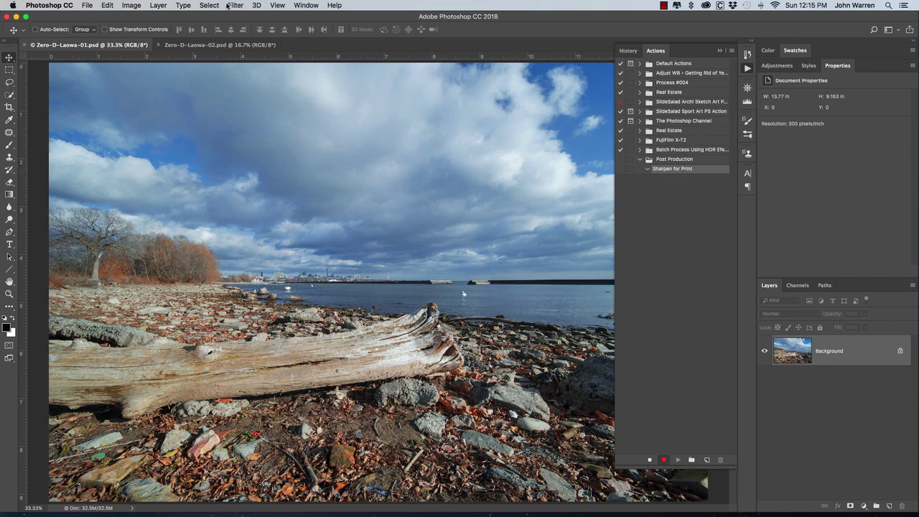
Step: Duplicate the Background layer with the default copy name
{"action": "left_click", "coordinate": [158, 5]}
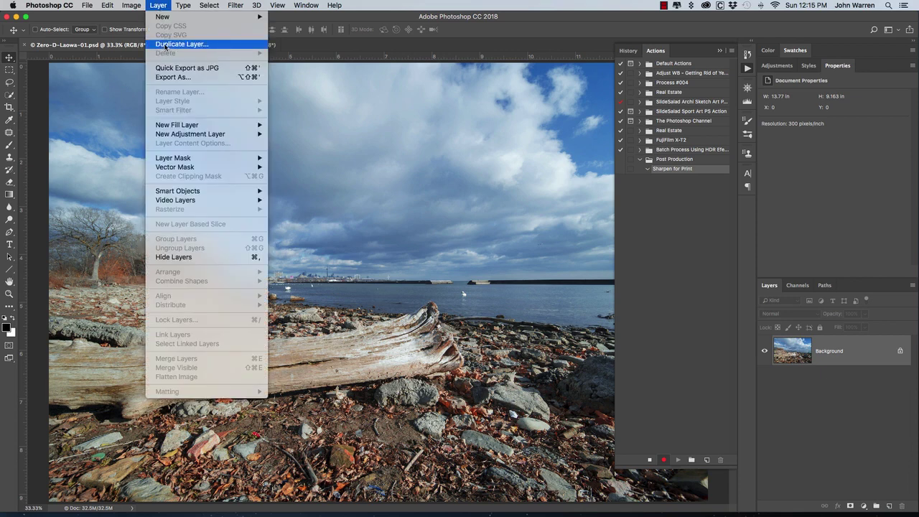
{"action": "left_click", "coordinate": [166, 44]}
{"action": "left_click", "coordinate": [545, 219]}
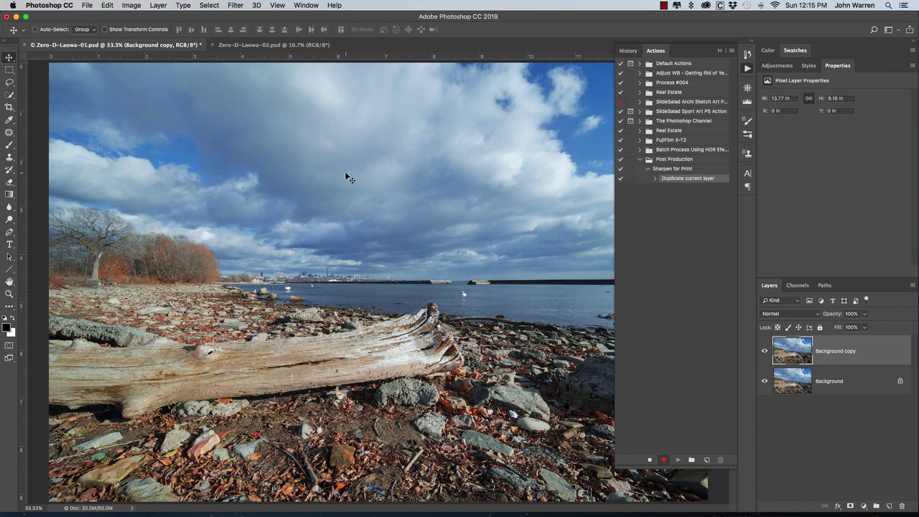
Step: Apply Unsharp Mask to the Background copy layer with amount 320%, radius 0.6 pixels and threshold 4 levels
{"action": "left_click", "coordinate": [233, 7]}
{"action": "mouse_move", "coordinate": [273, 174]}
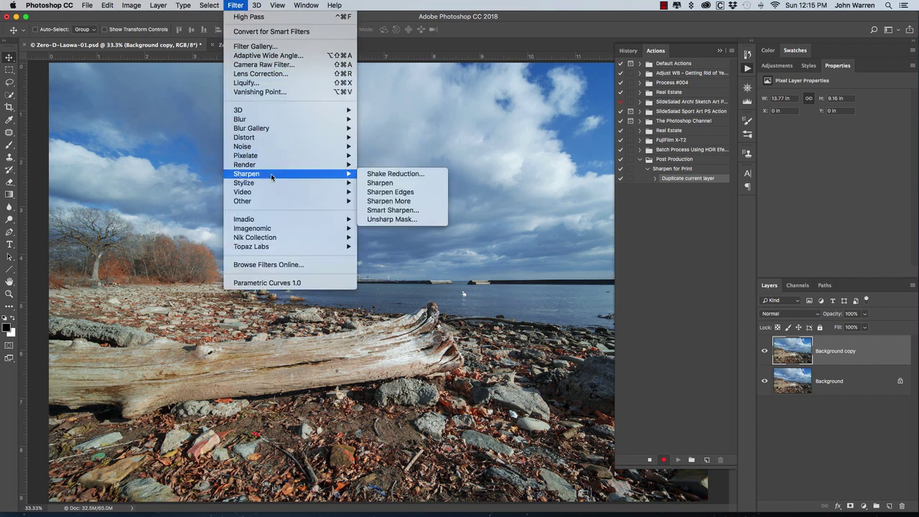
{"action": "left_click", "coordinate": [415, 220]}
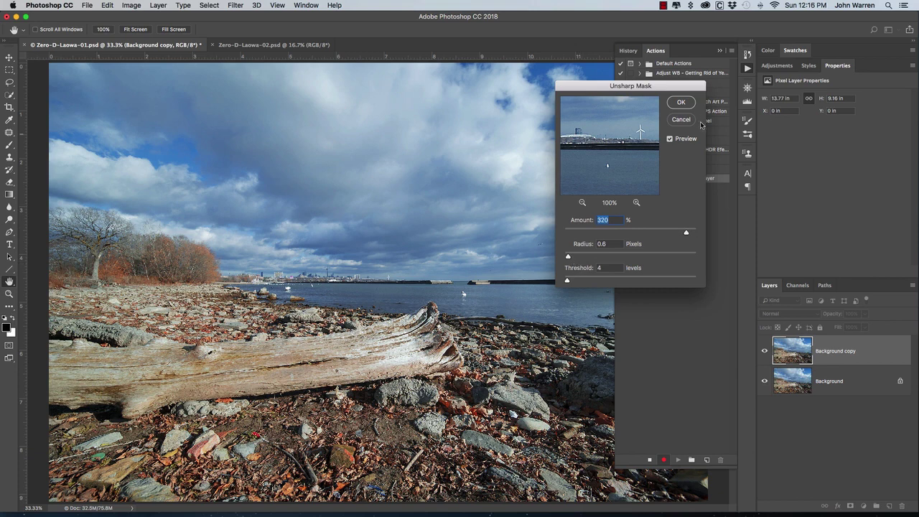
{"action": "left_click", "coordinate": [682, 103]}
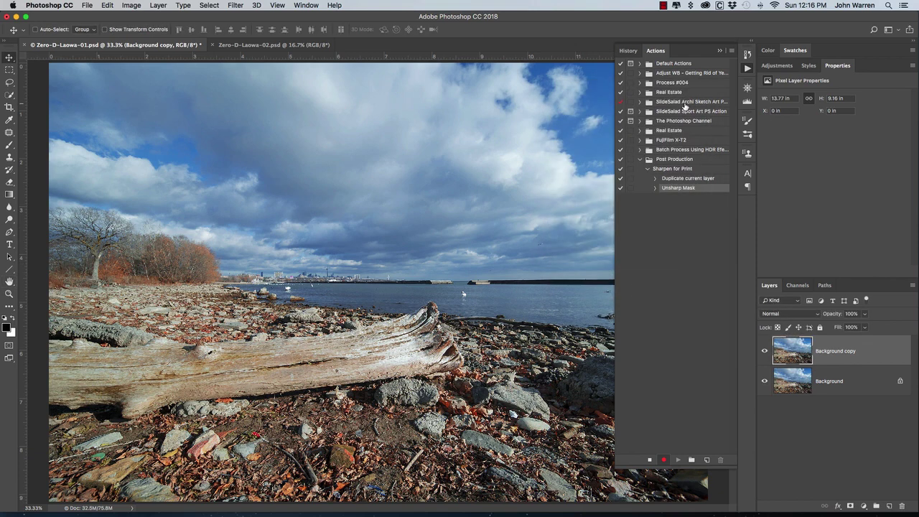
Step: Fade the Unsharp Mask to 70% opacity in Luminosity mode
{"action": "left_click", "coordinate": [108, 5]}
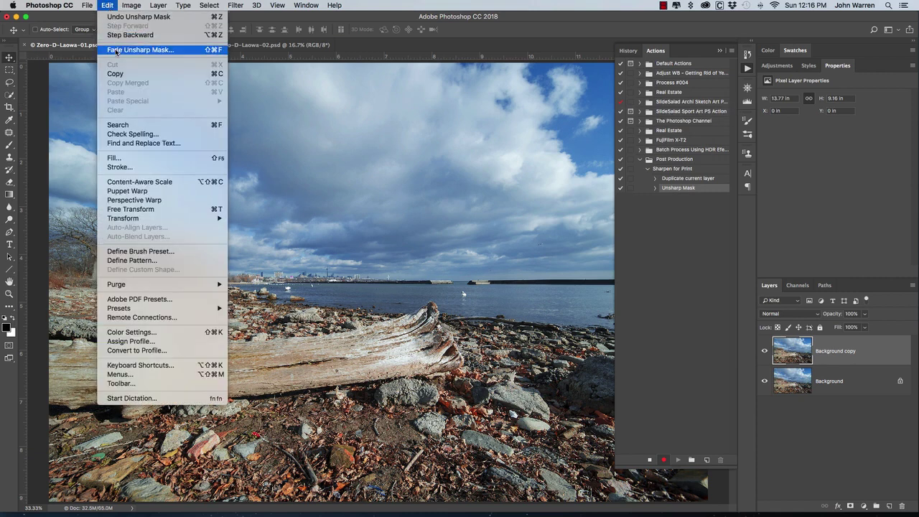
{"action": "left_click", "coordinate": [145, 51]}
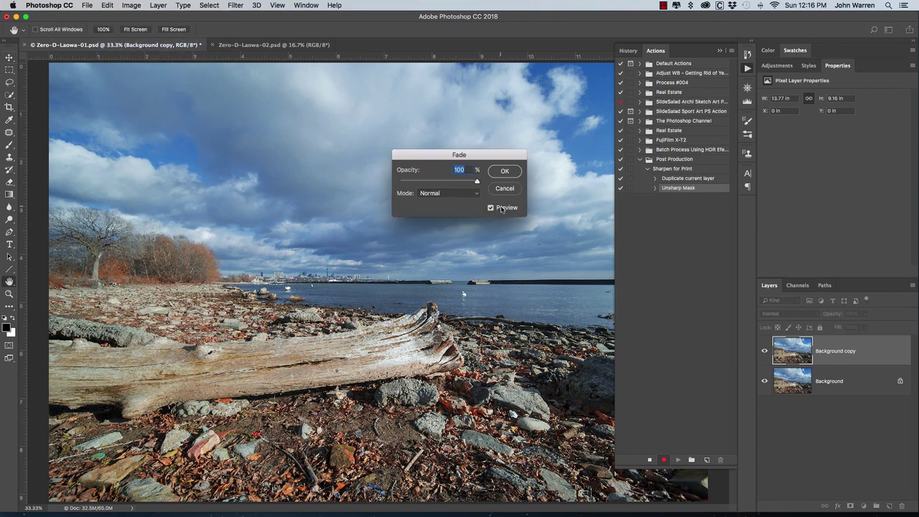
{"action": "type", "text": "70"}
{"action": "left_click", "coordinate": [438, 194]}
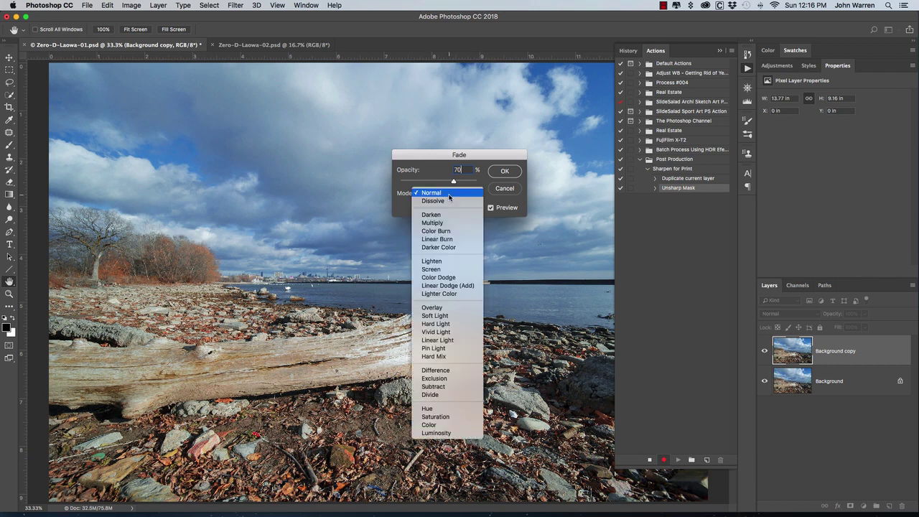
{"action": "left_click", "coordinate": [460, 434]}
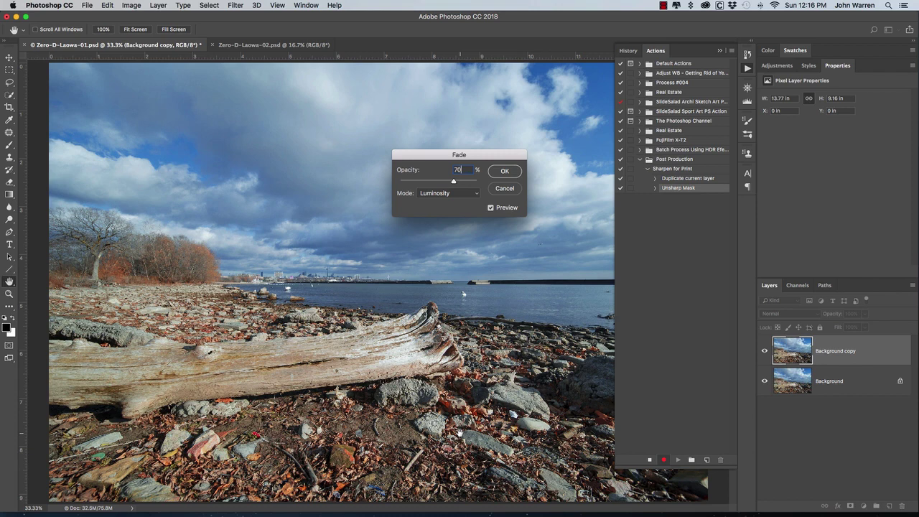
{"action": "left_click", "coordinate": [507, 174]}
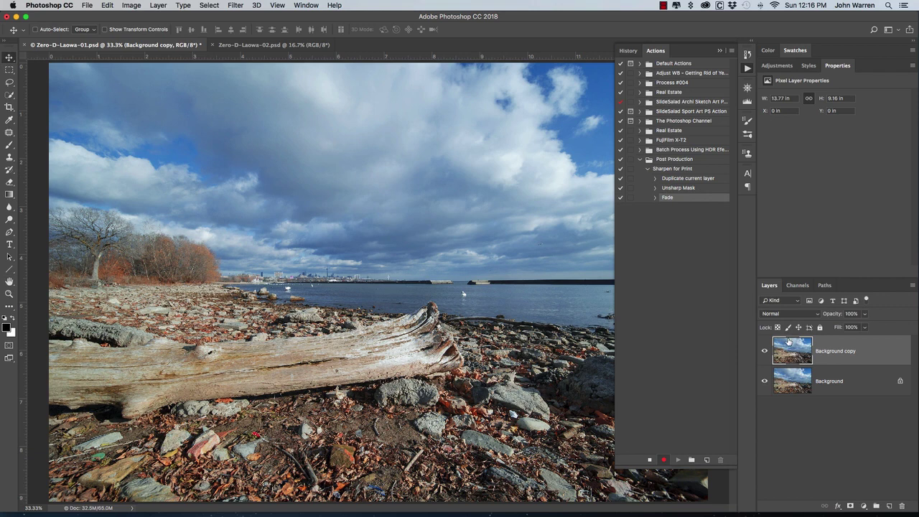
Step: Apply a High Pass filter with a radius of 1.2 pixels to the Background copy layer
{"action": "left_click", "coordinate": [234, 6]}
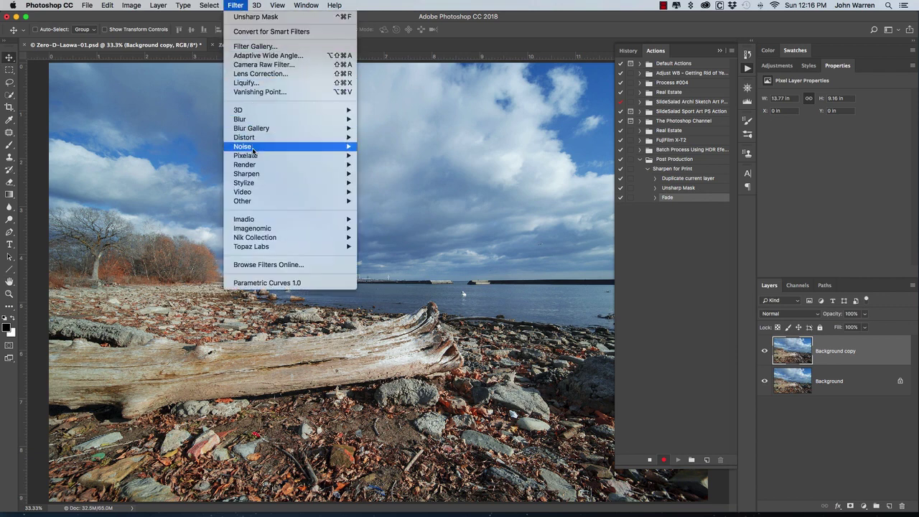
{"action": "mouse_move", "coordinate": [255, 174]}
{"action": "mouse_move", "coordinate": [264, 202]}
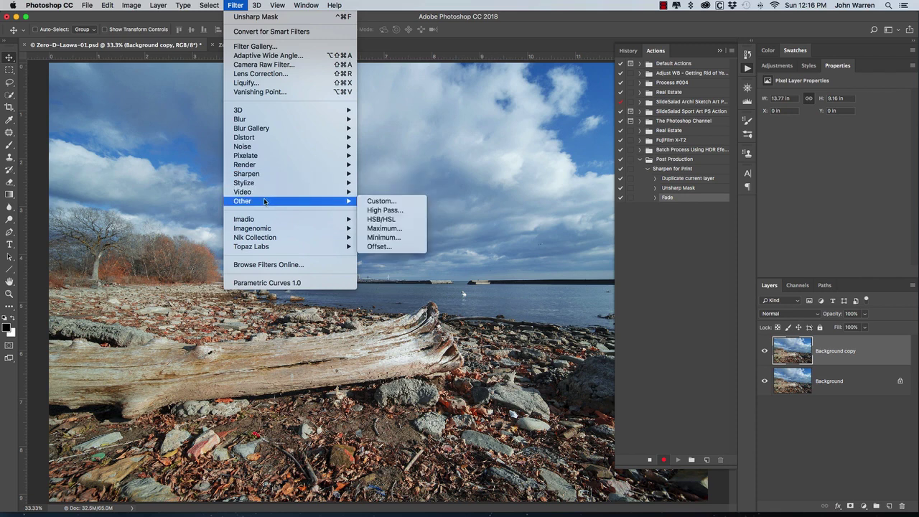
{"action": "left_click", "coordinate": [413, 212]}
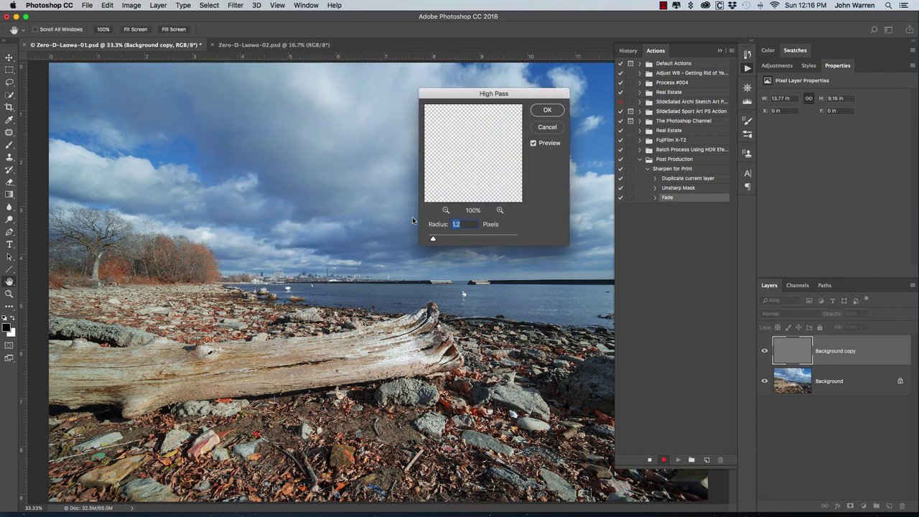
{"action": "type", "text": "10"}
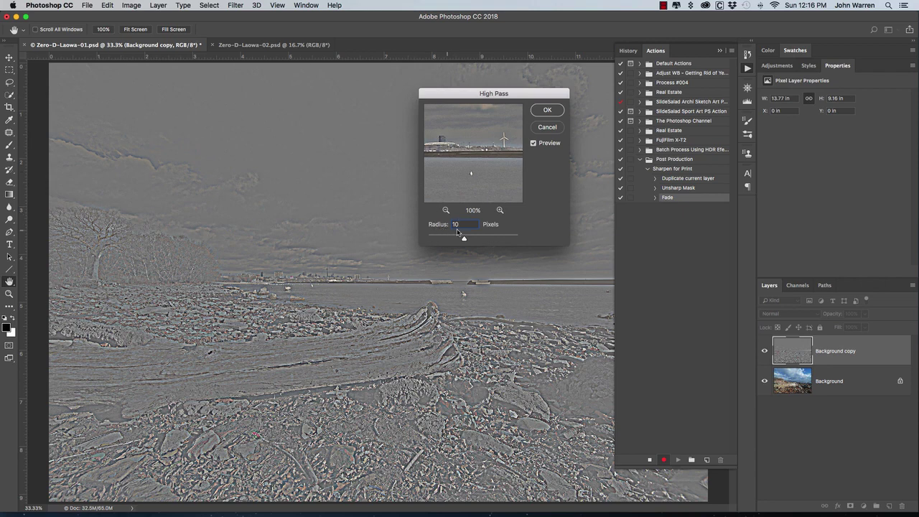
{"action": "key", "text": "BackSpace"}
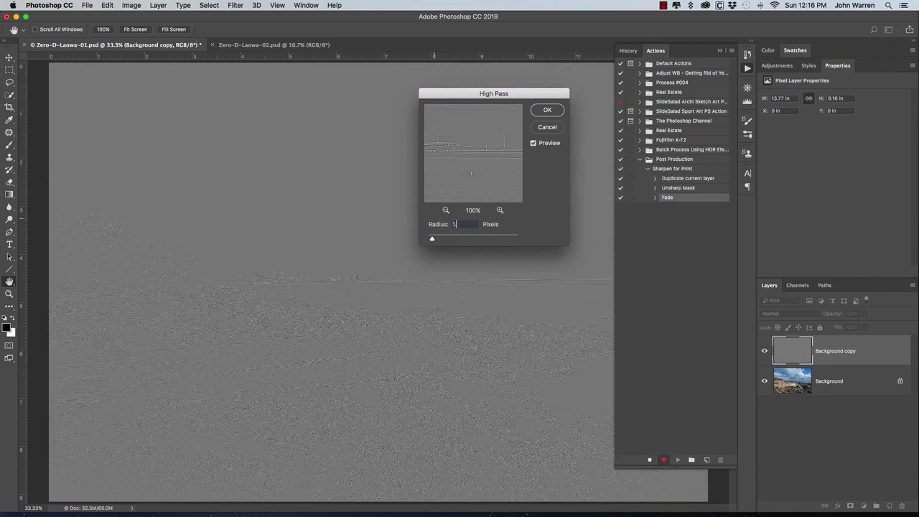
{"action": "type", "text": ".2"}
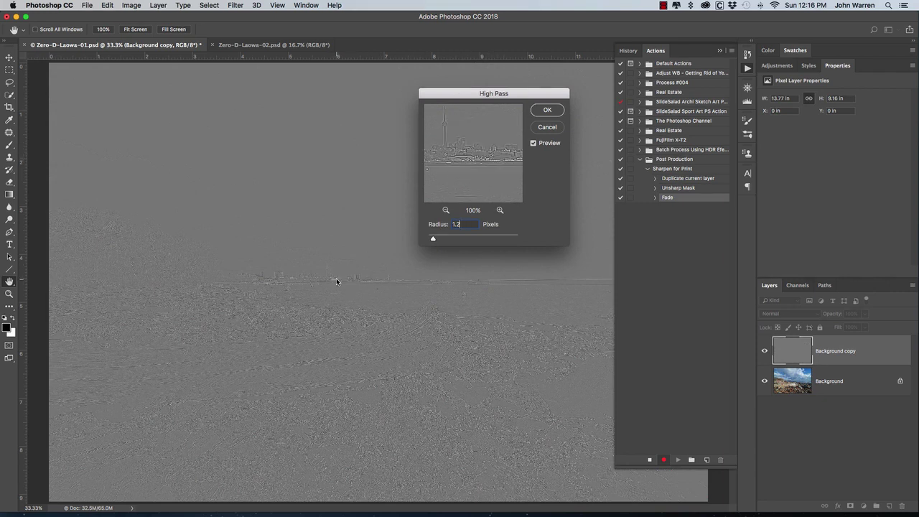
{"action": "left_click", "coordinate": [482, 171]}
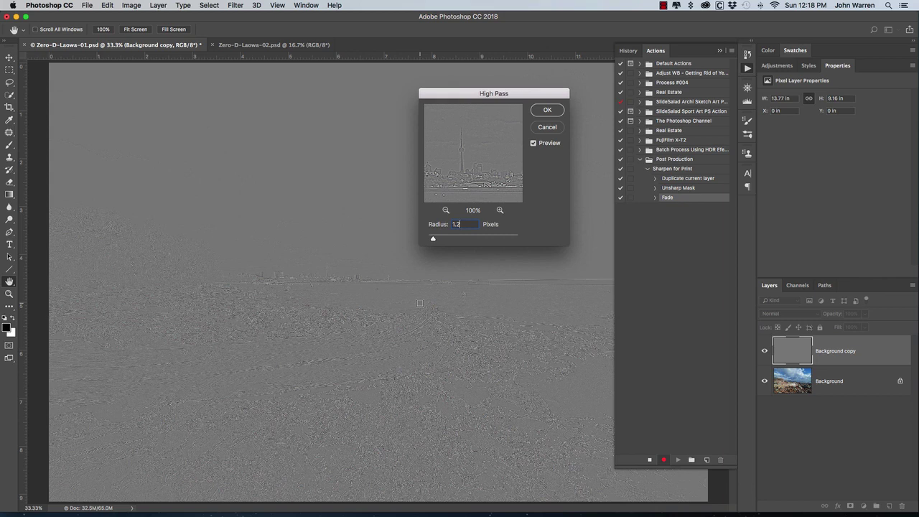
{"action": "left_click", "coordinate": [546, 110]}
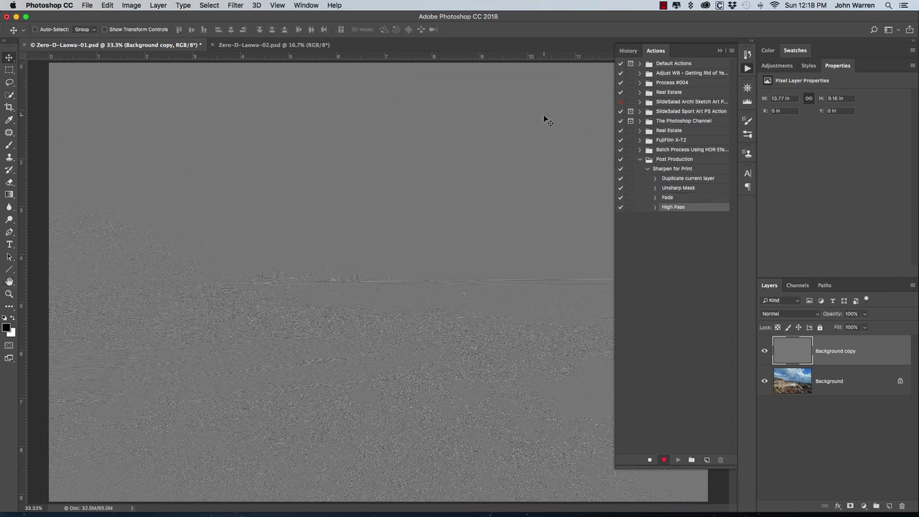
Step: Set the Background copy layer's blend mode to Overlay and its opacity to 50%
{"action": "left_click", "coordinate": [792, 316]}
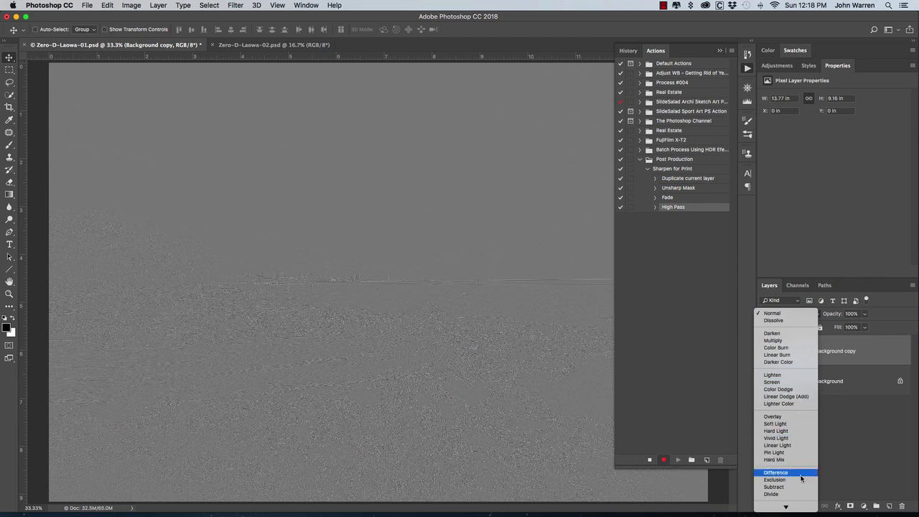
{"action": "left_click", "coordinate": [801, 415]}
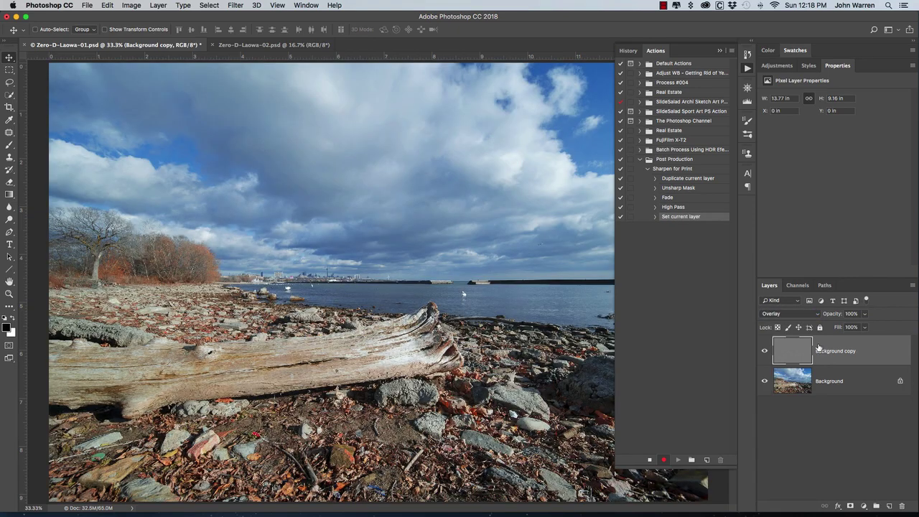
{"action": "left_click", "coordinate": [764, 351]}
{"action": "left_click", "coordinate": [764, 352]}
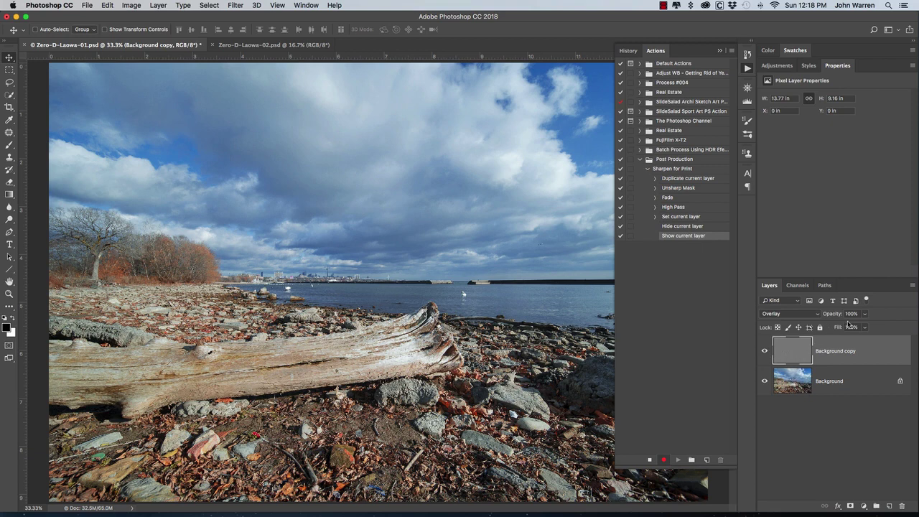
{"action": "left_click", "coordinate": [849, 313]}
{"action": "type", "text": "50%"}
{"action": "key", "text": "super+1"}
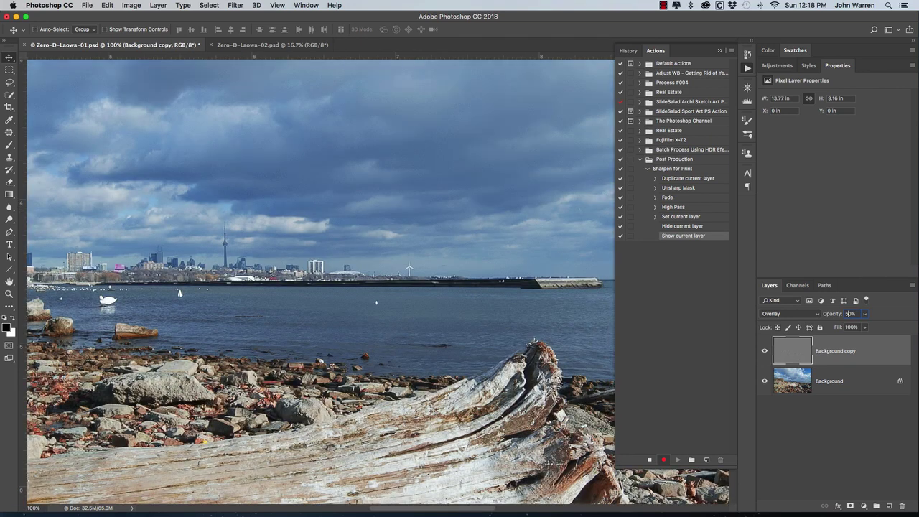
{"action": "key", "text": "Return"}
Step: Compare the trees and shoreline at 100% zoom with the Background copy layer hidden and shown several times
{"action": "scroll", "coordinate": [320, 282], "scroll_direction": "up", "scroll_amount": 3}
{"action": "scroll", "coordinate": [320, 281], "scroll_direction": "left", "scroll_amount": 3}
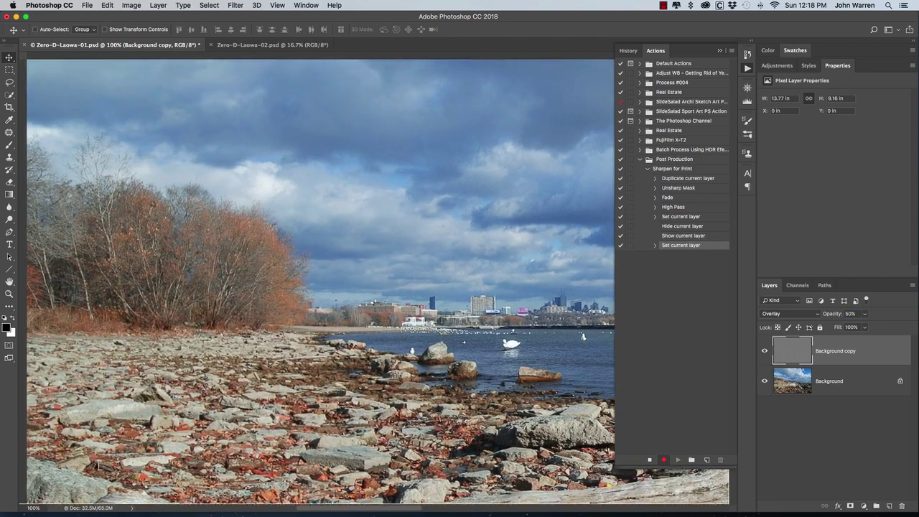
{"action": "key", "text": "super+r"}
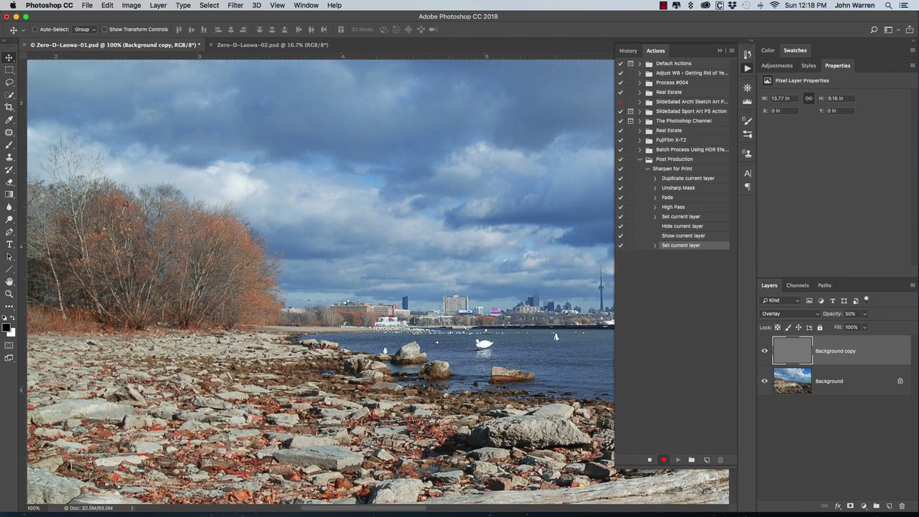
{"action": "key", "text": "super+comma"}
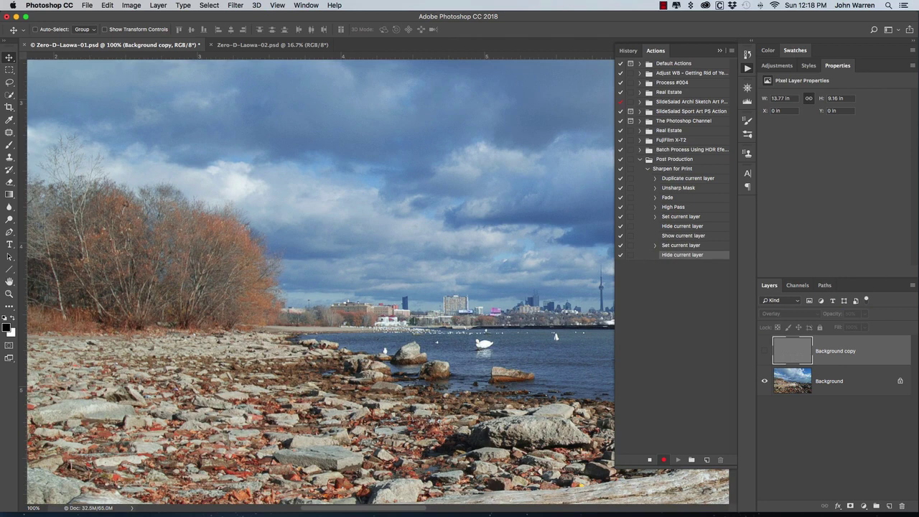
{"action": "key", "text": "super+comma"}
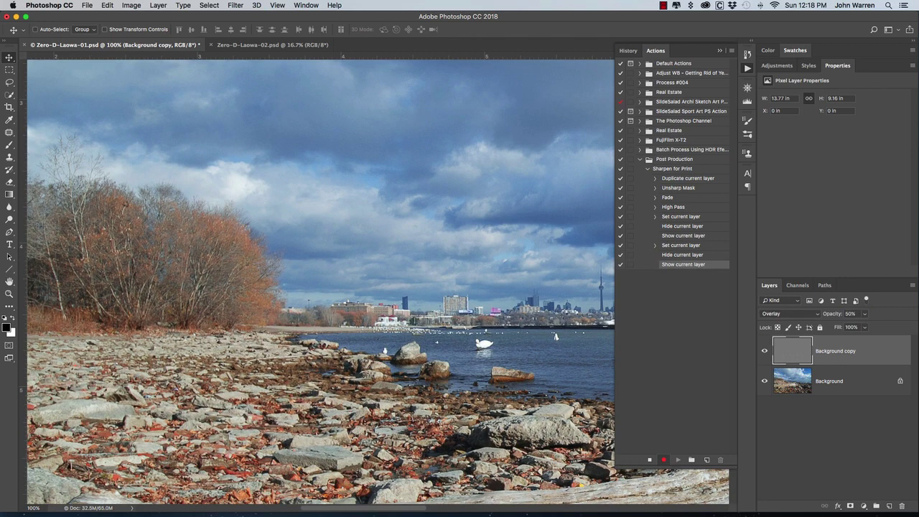
{"action": "key", "text": "super+comma"}
{"action": "key", "text": "super+comma"}
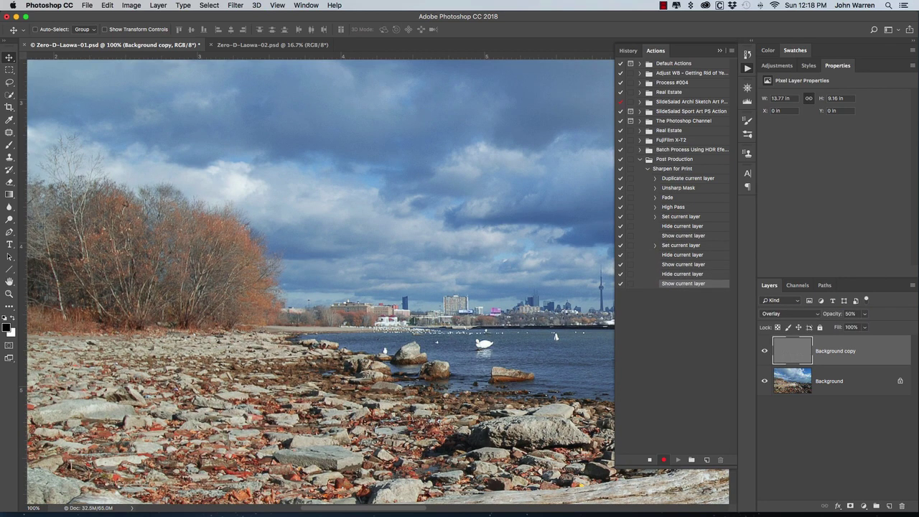
{"action": "key", "text": "super+comma"}
{"action": "key", "text": "super+comma"}
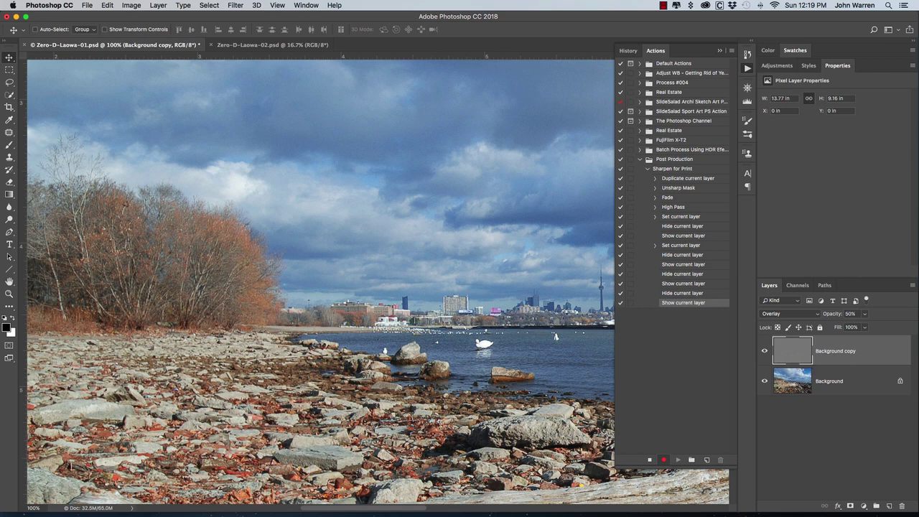
Step: In the Background copy layer's blending options, split the This Layer black Blend If slider to 16 / 48
{"action": "double_click", "coordinate": [792, 350]}
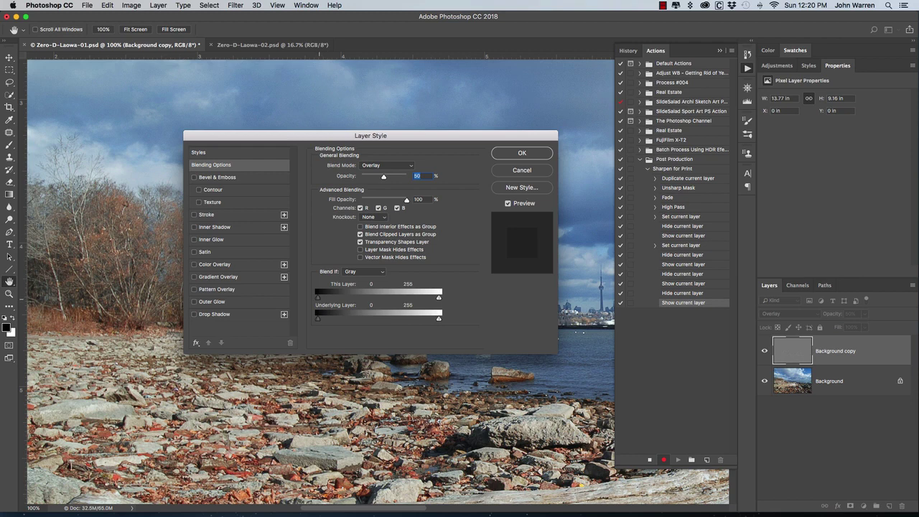
{"action": "left_click_drag", "start_coordinate": [318, 297], "coordinate": [325, 296]}
{"action": "key", "text": "alt"}
{"action": "left_click_drag", "start_coordinate": [325, 296], "coordinate": [342, 296]}
{"action": "left_click_drag", "start_coordinate": [343, 295], "coordinate": [340, 296]}
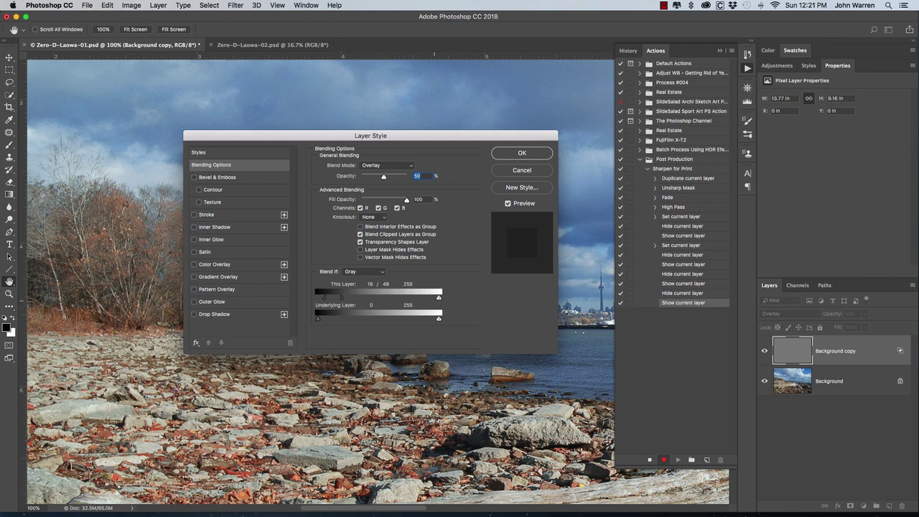
Step: Split the This Layer white Blend If slider to 225 / 250 and apply the blending options
{"action": "left_click_drag", "start_coordinate": [438, 297], "coordinate": [435, 297]}
{"action": "left_click_drag", "start_coordinate": [436, 297], "coordinate": [416, 297]}
{"action": "mouse_move", "coordinate": [420, 297]}
{"action": "left_mouse_down"}
{"action": "mouse_move", "coordinate": [409, 297]}
{"action": "mouse_move", "coordinate": [423, 297]}
{"action": "left_mouse_up"}
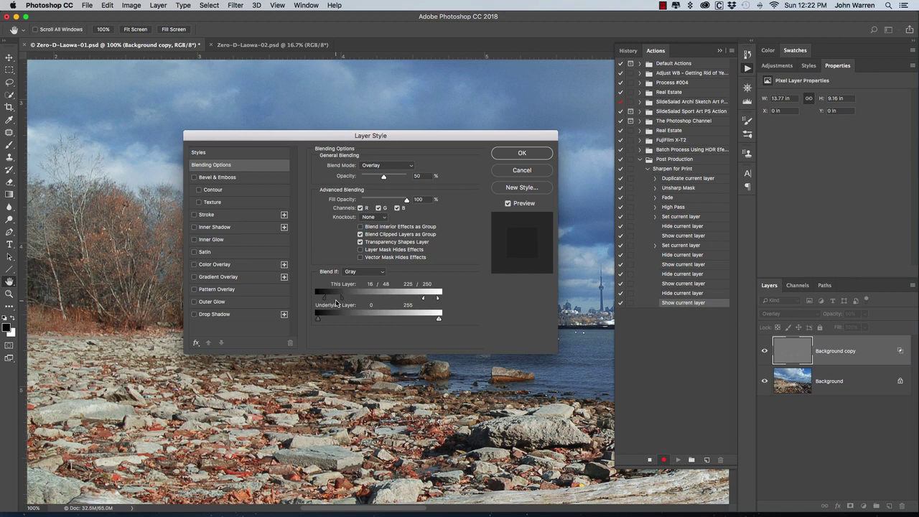
{"action": "left_click", "coordinate": [524, 154]}
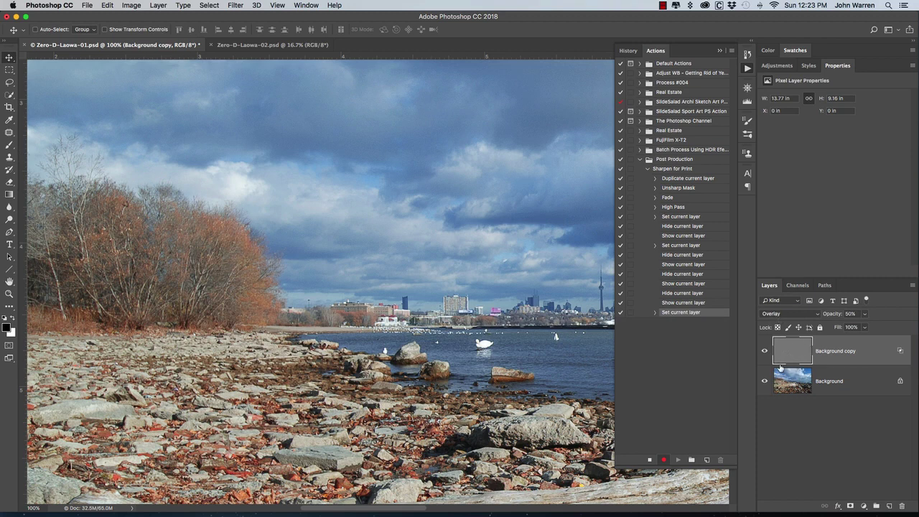
Step: Merge the visible layers into a new layer on top and flatten the image
{"action": "left_click", "coordinate": [158, 6]}
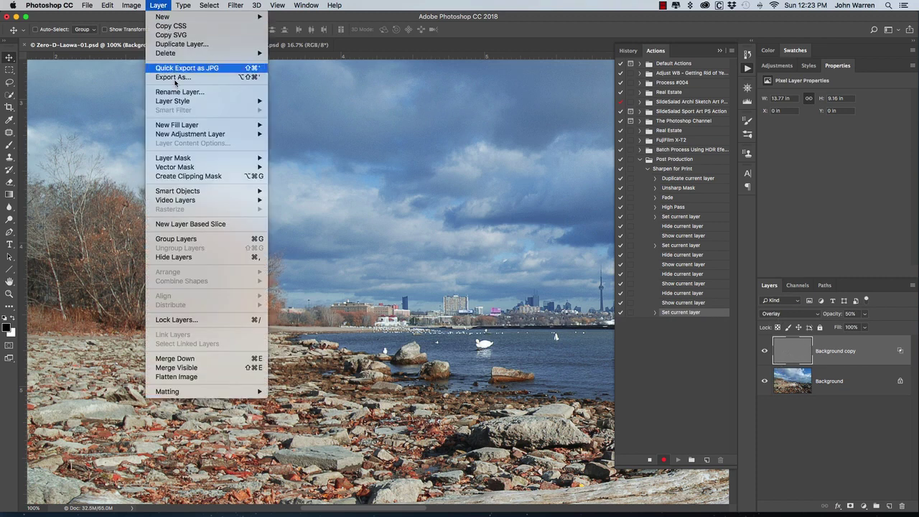
{"action": "left_click", "coordinate": [227, 371]}
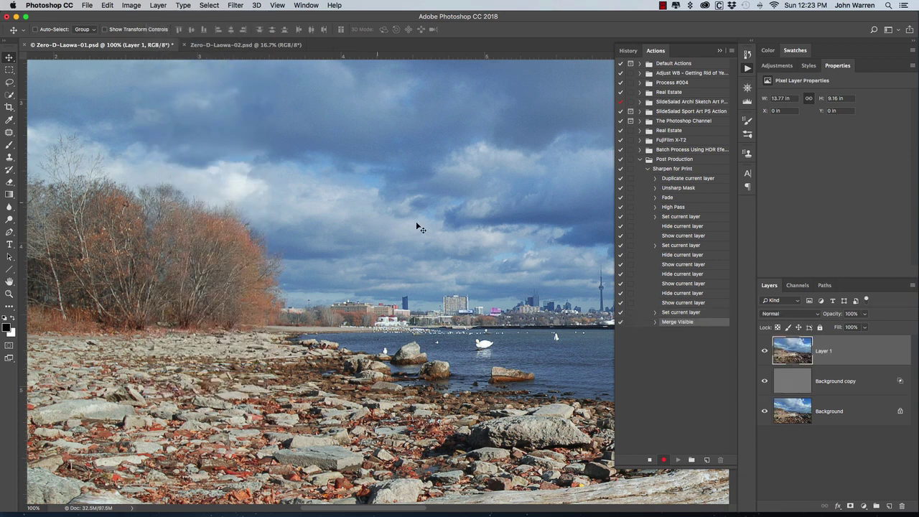
{"action": "left_click", "coordinate": [158, 6]}
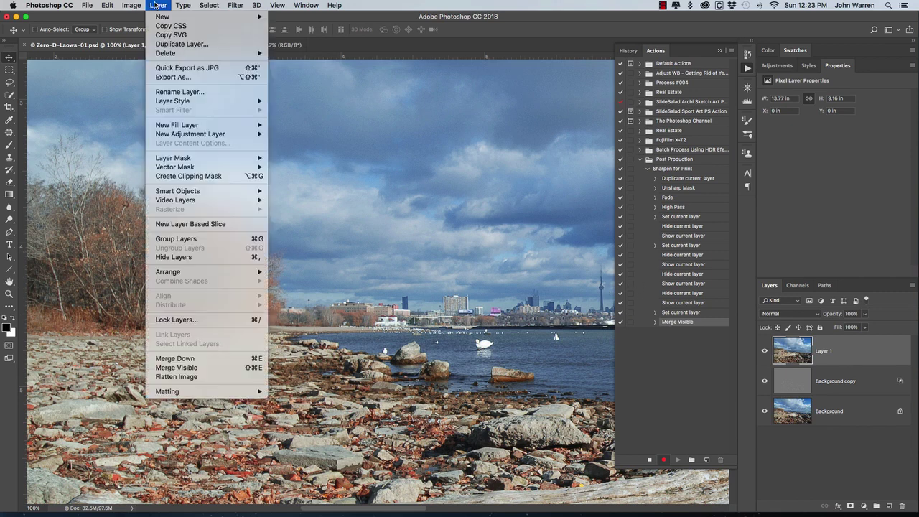
{"action": "left_click", "coordinate": [192, 376]}
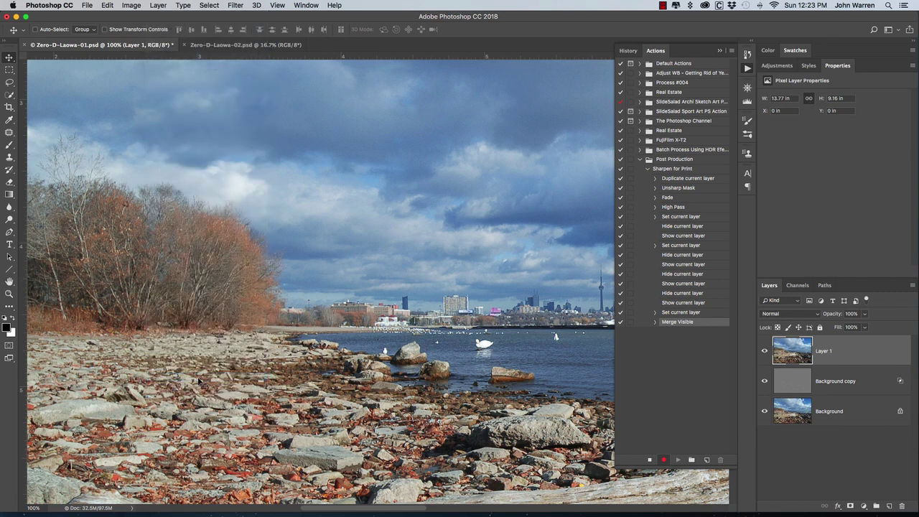
Step: Start saving the flattened image under Save As and choose the •Images for Print folder inside Documents
{"action": "left_click", "coordinate": [87, 6]}
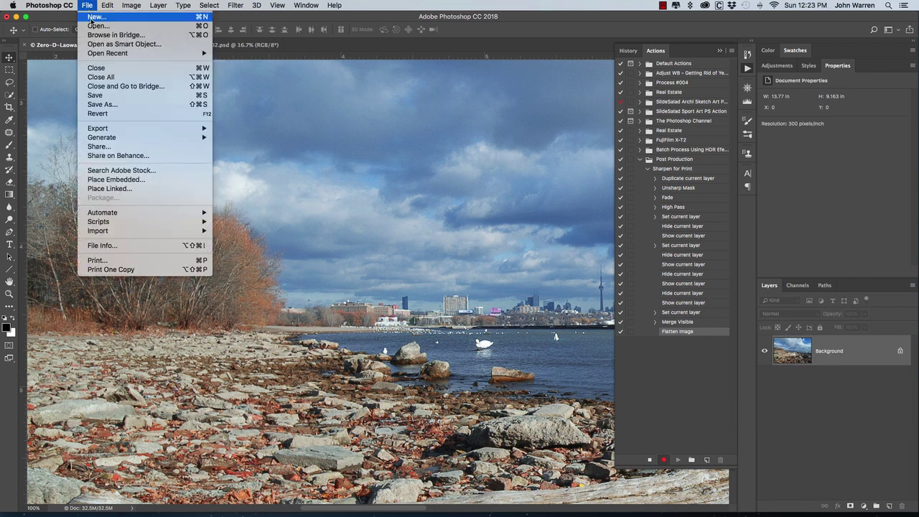
{"action": "left_click", "coordinate": [104, 107]}
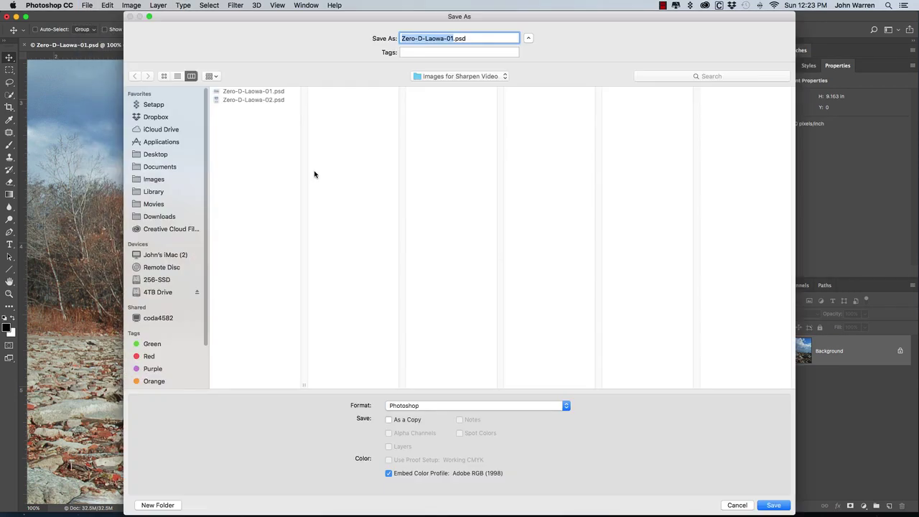
{"action": "left_click", "coordinate": [445, 76]}
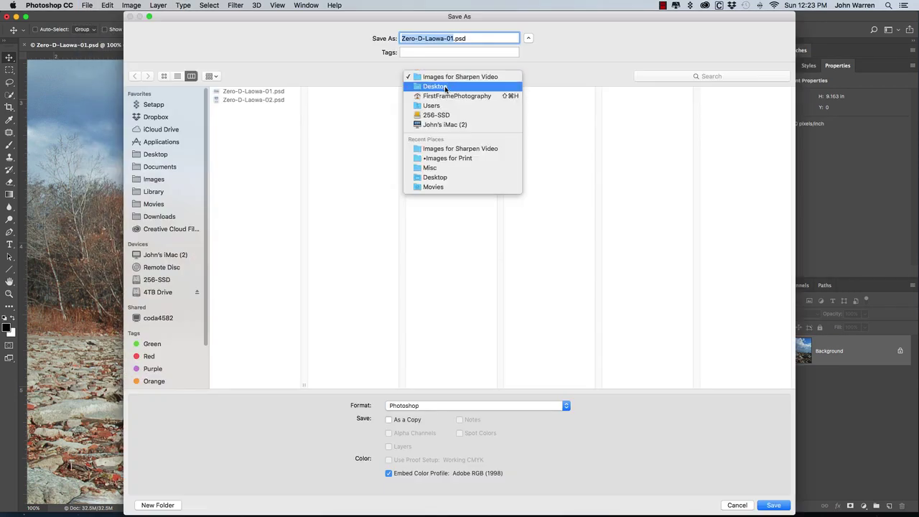
{"action": "left_click", "coordinate": [449, 96]}
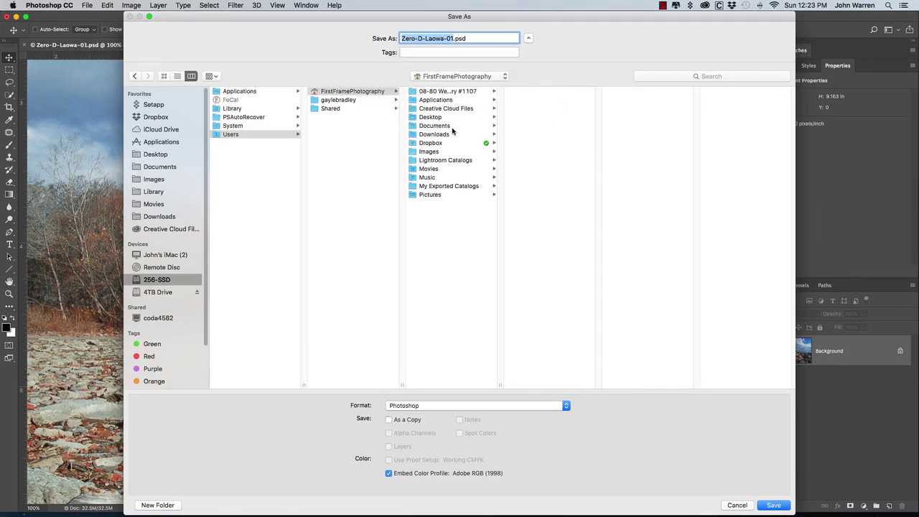
{"action": "left_click", "coordinate": [451, 126]}
{"action": "left_click", "coordinate": [530, 93]}
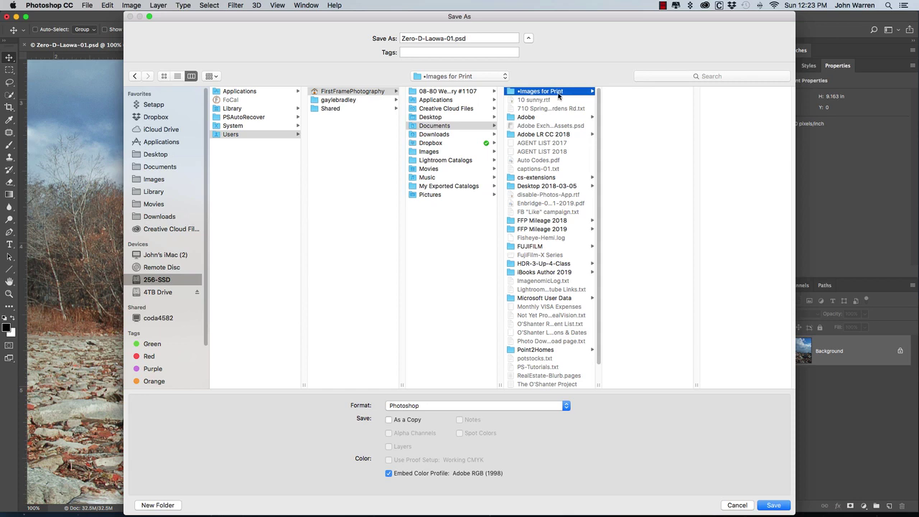
Step: Save the image in TIFF format as Zero-D-Laowa-01.tif with LZW image compression
{"action": "left_click", "coordinate": [465, 406]}
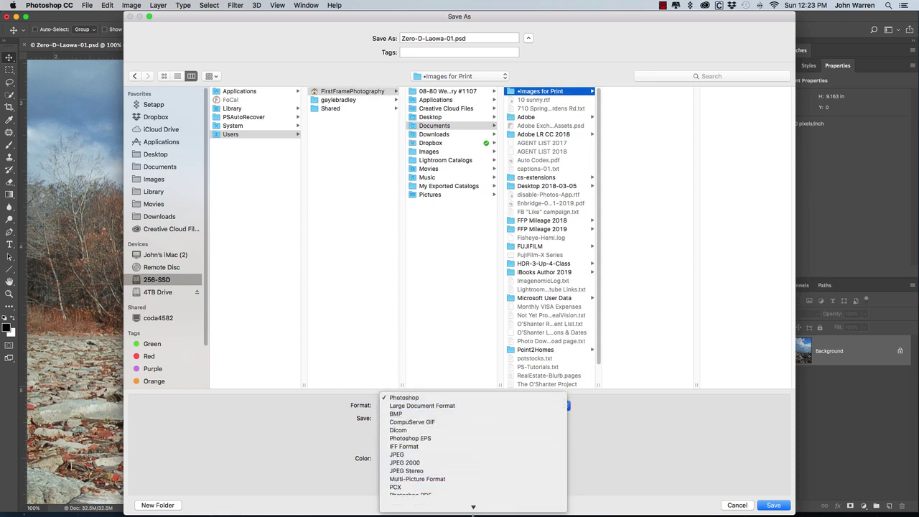
{"action": "mouse_move", "coordinate": [473, 506]}
{"action": "left_click", "coordinate": [474, 490]}
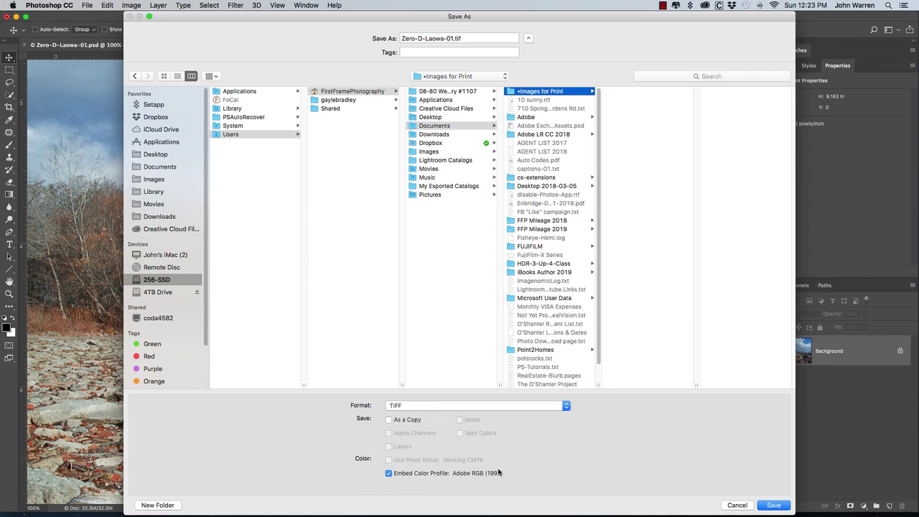
{"action": "left_click", "coordinate": [774, 506]}
{"action": "left_click", "coordinate": [774, 507]}
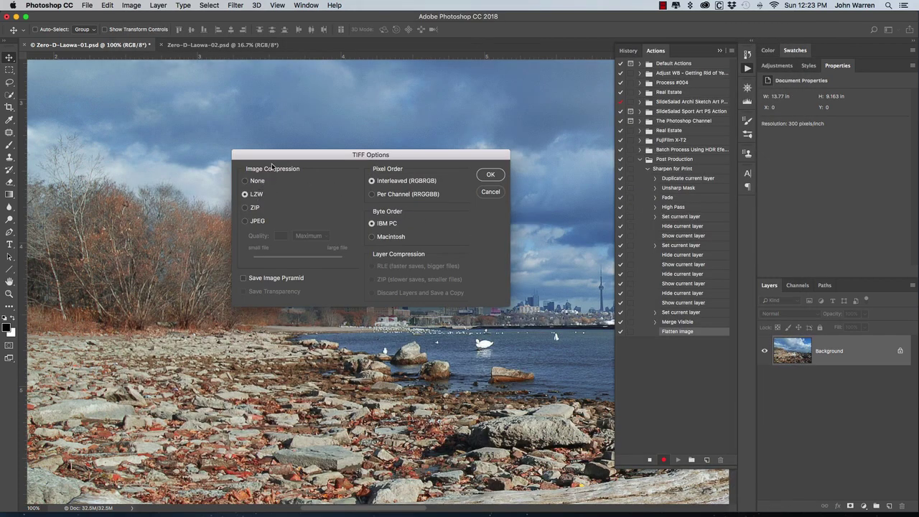
{"action": "left_click", "coordinate": [245, 181]}
{"action": "left_click", "coordinate": [245, 193]}
{"action": "left_click", "coordinate": [490, 175]}
Step: Close the saved Zero-D-Laowa-01 image as part of the action and stop recording Sharpen for Print
{"action": "left_click", "coordinate": [86, 5]}
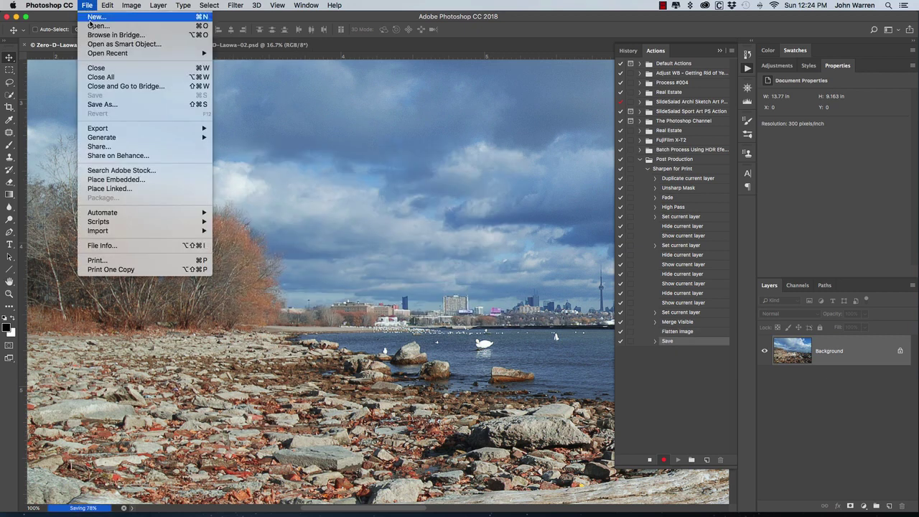
{"action": "left_click", "coordinate": [104, 70]}
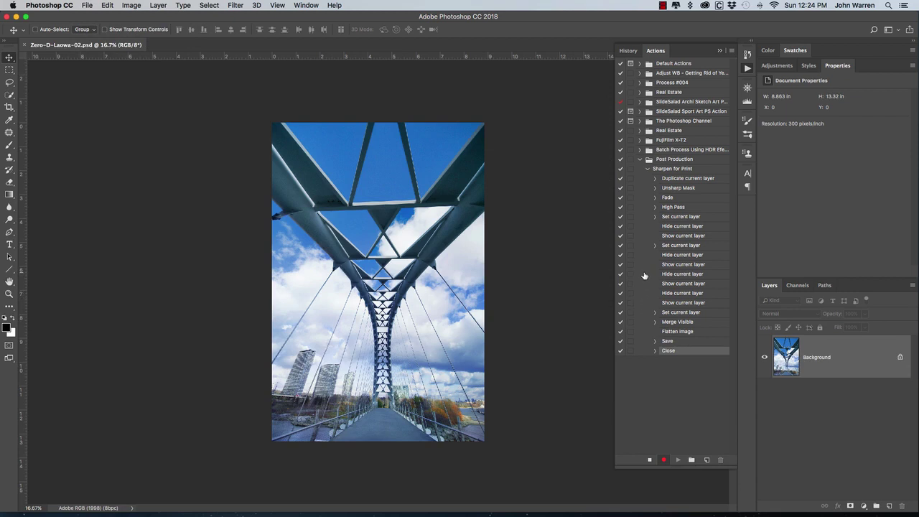
{"action": "left_click", "coordinate": [649, 460]}
Step: Switch the actions list to Button Mode and run the Sharpen for Print action on Zero-D-Laowa-02.psd
{"action": "left_click", "coordinate": [667, 160]}
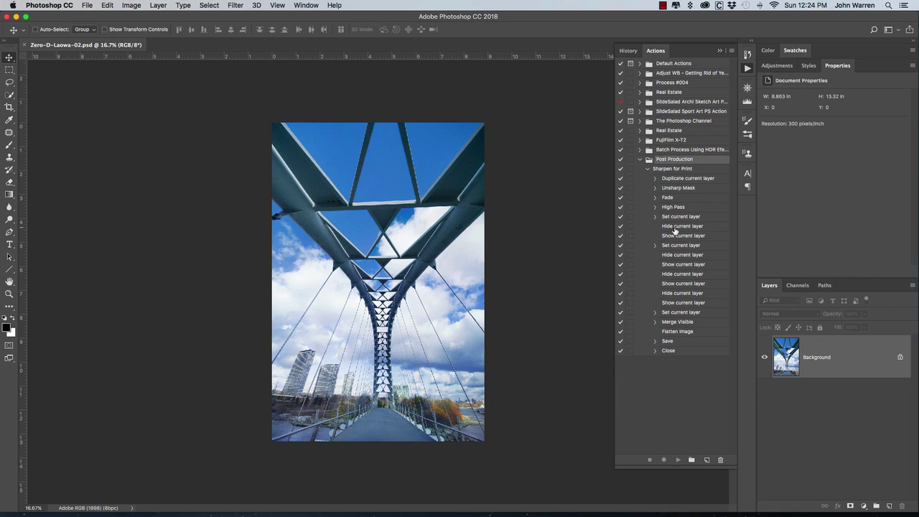
{"action": "left_click", "coordinate": [674, 170]}
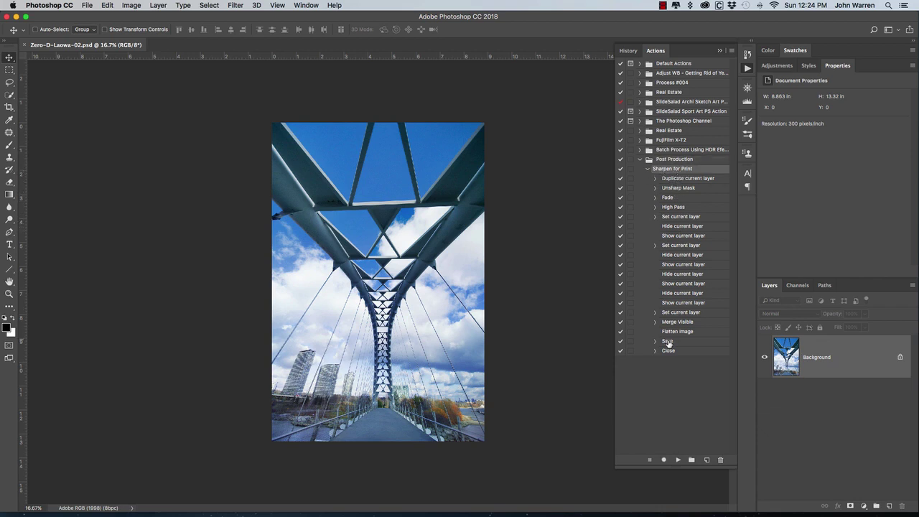
{"action": "left_click", "coordinate": [731, 51]}
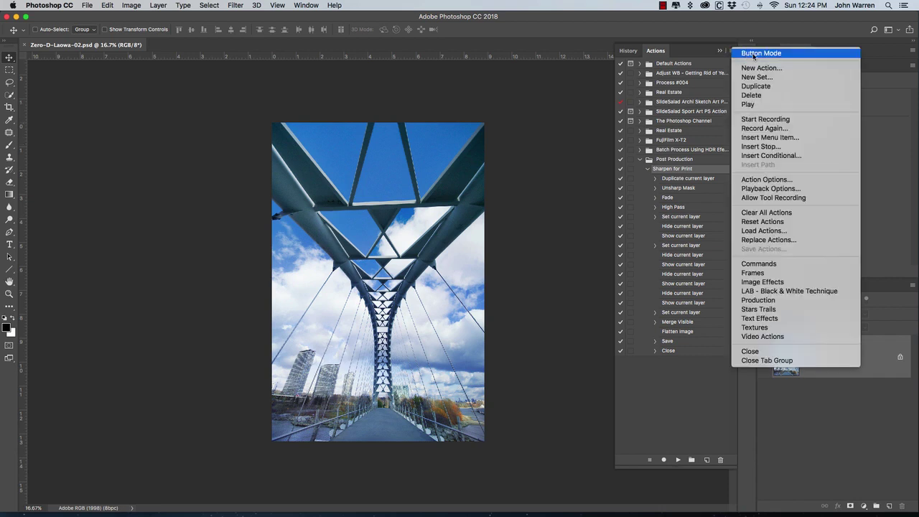
{"action": "left_click", "coordinate": [754, 55]}
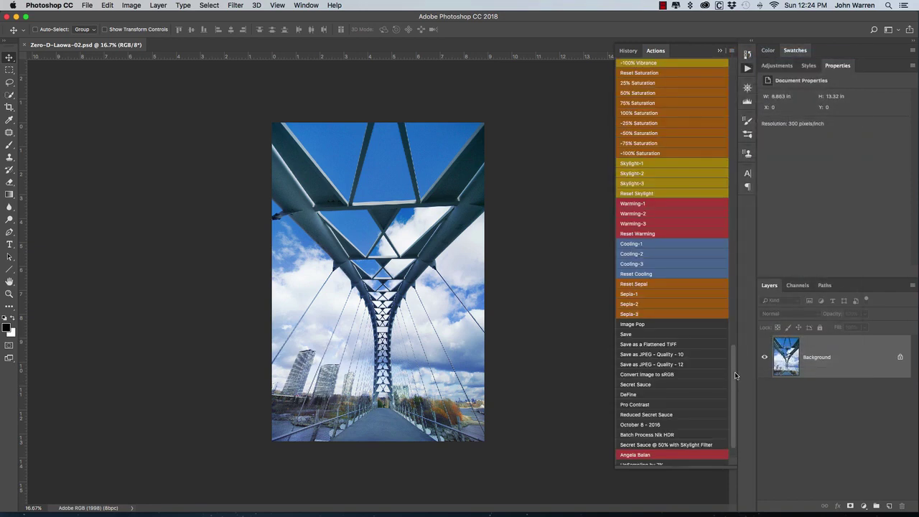
{"action": "scroll", "coordinate": [734, 414], "scroll_direction": "down", "scroll_amount": 3}
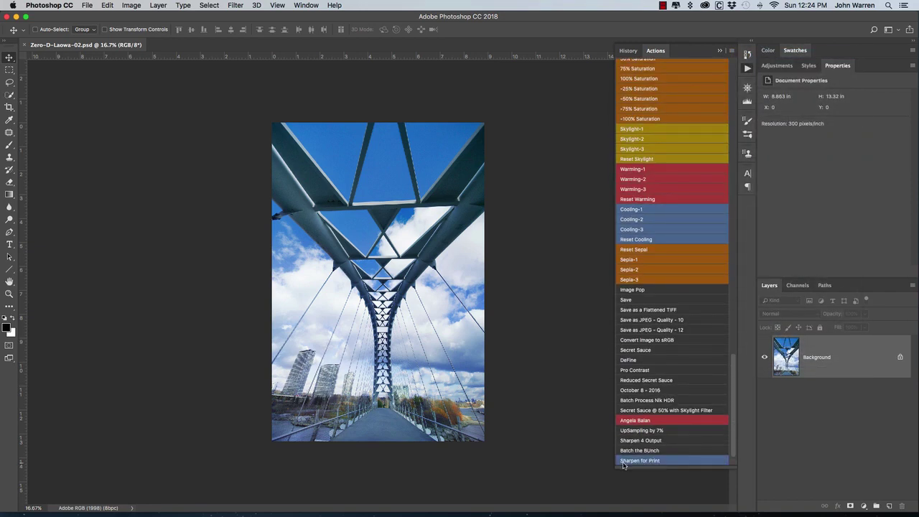
{"action": "left_click", "coordinate": [671, 462]}
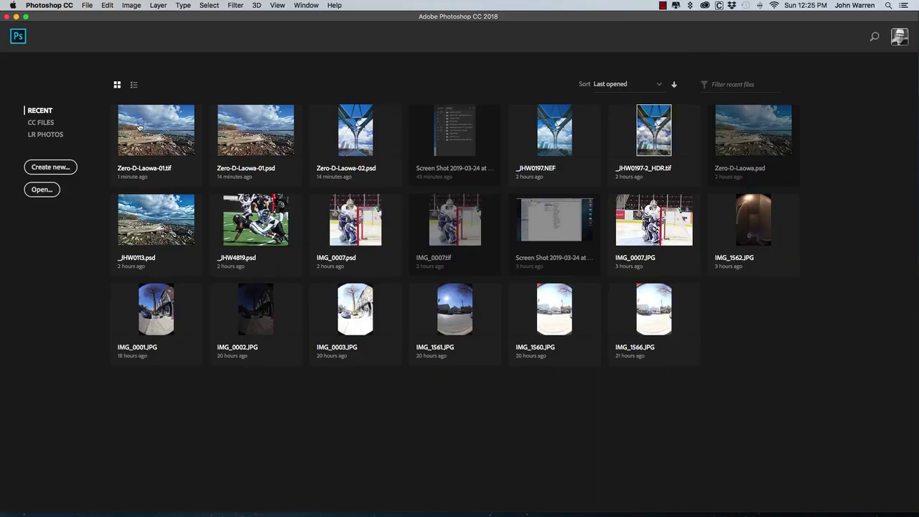
Step: Hide Photoshop and check the saved TIFF files in the •Images for Print folder in Finder
{"action": "left_click", "coordinate": [58, 6]}
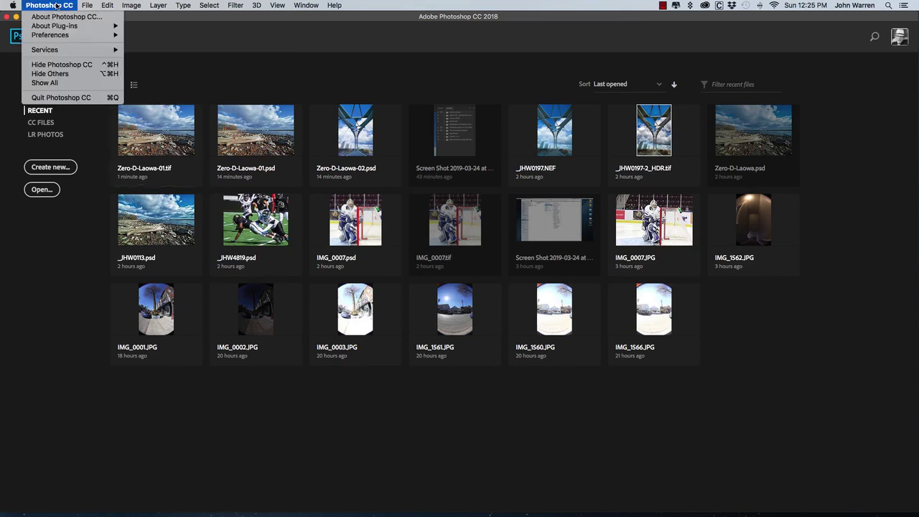
{"action": "left_click", "coordinate": [66, 65]}
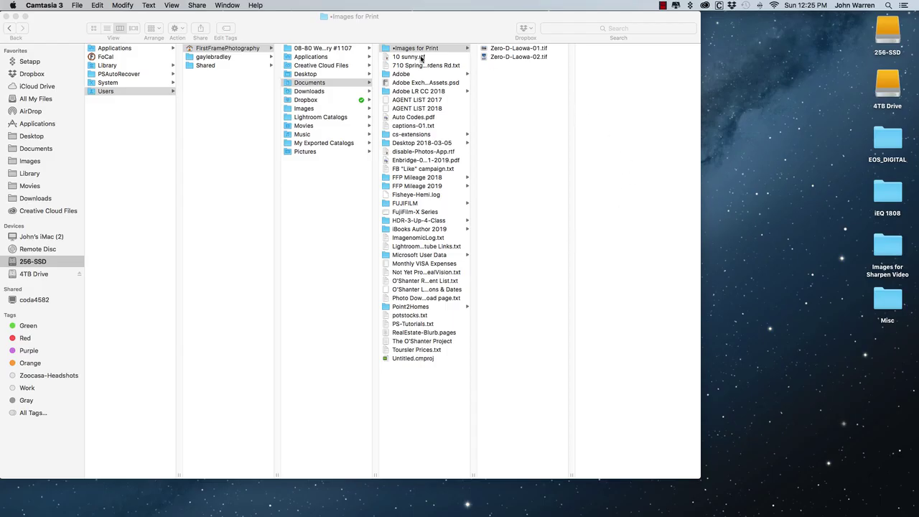